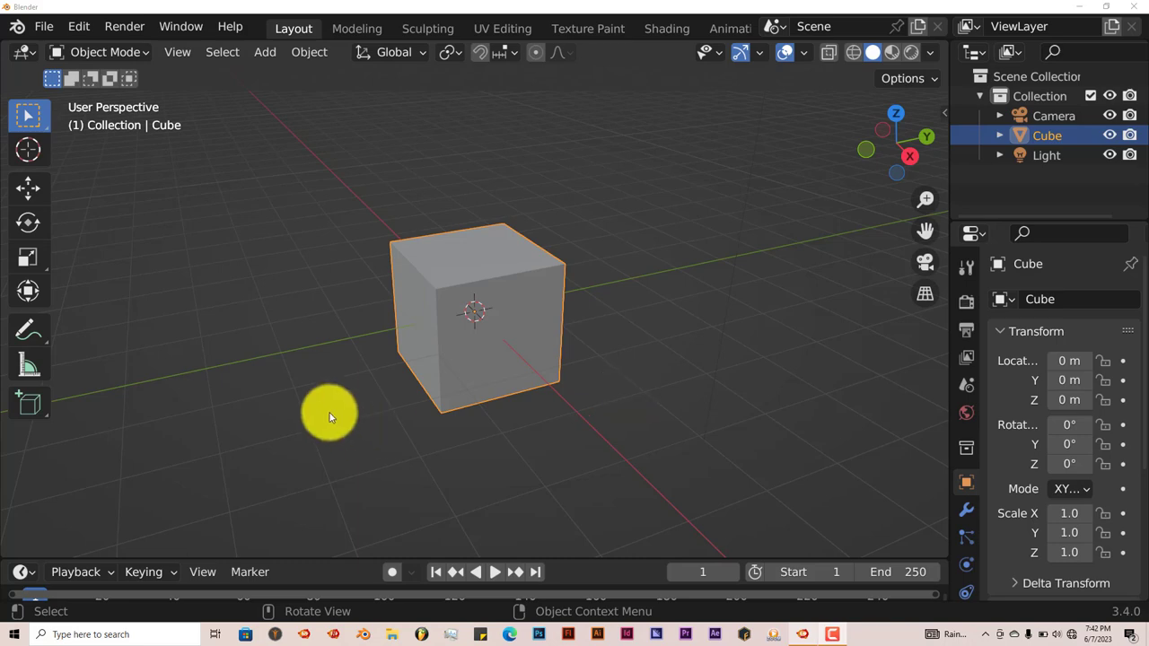
In Preferences > Add-ons, search 'go' and expand the Tools: Go Panel entry.
click(76, 27)
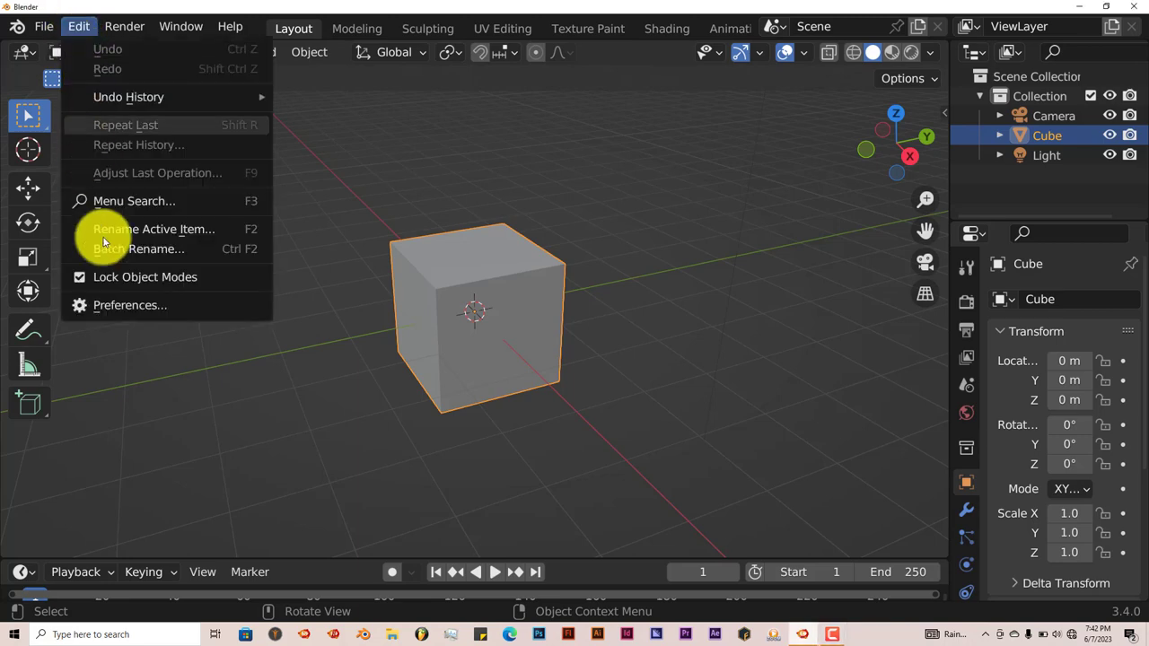
click(113, 306)
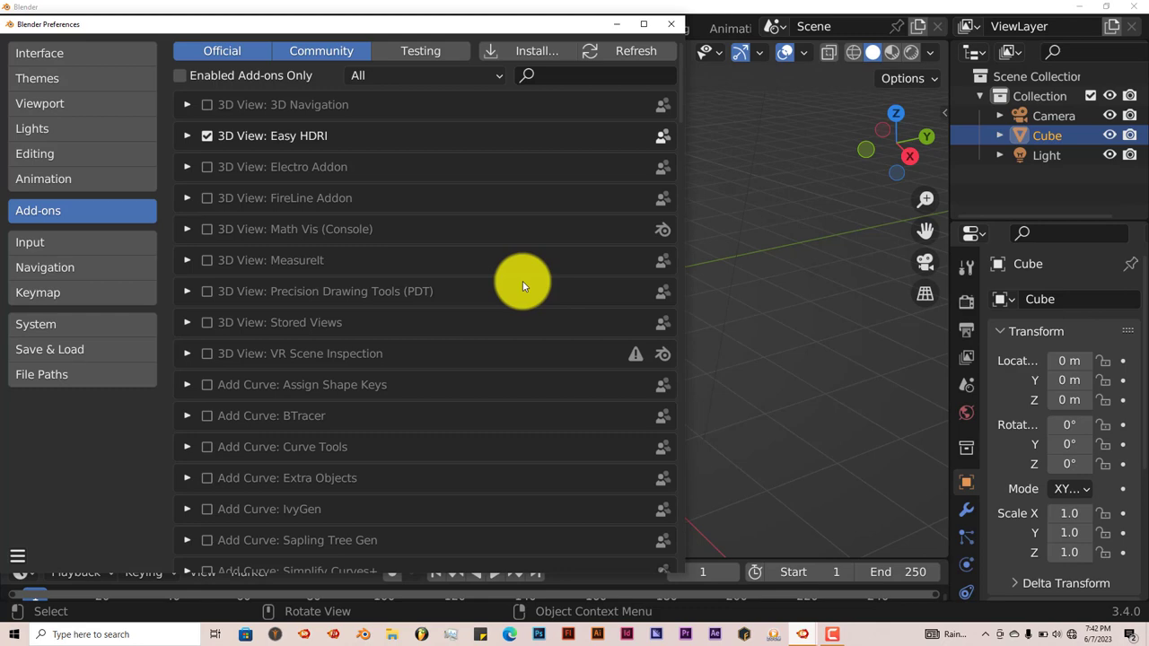
click(511, 53)
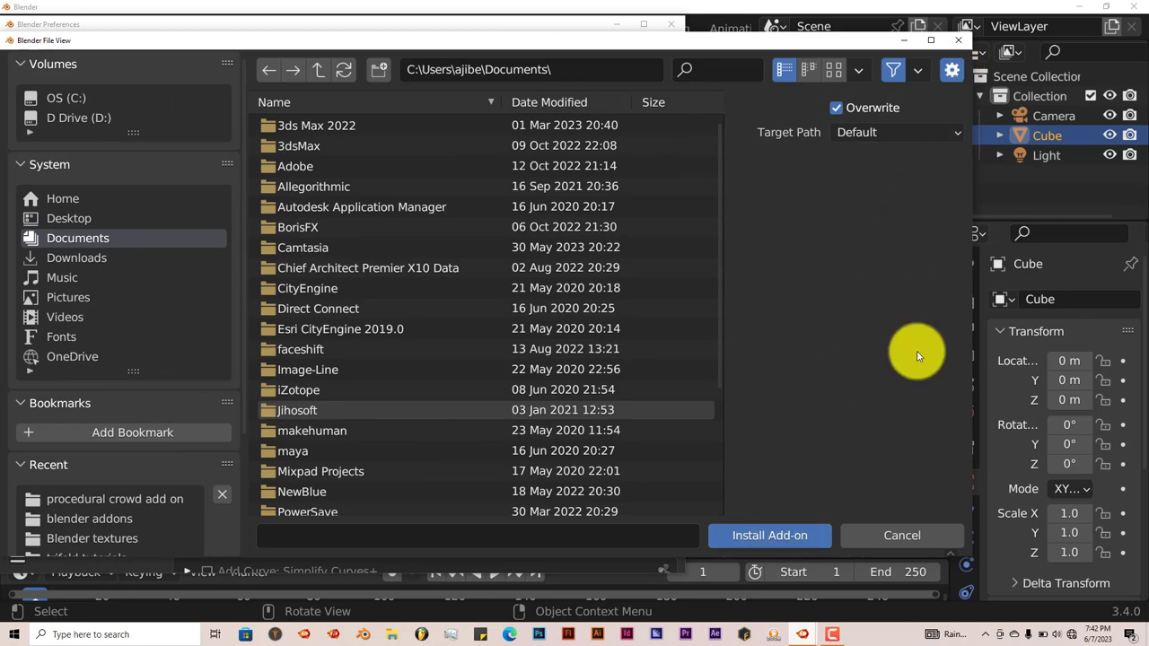
click(898, 538)
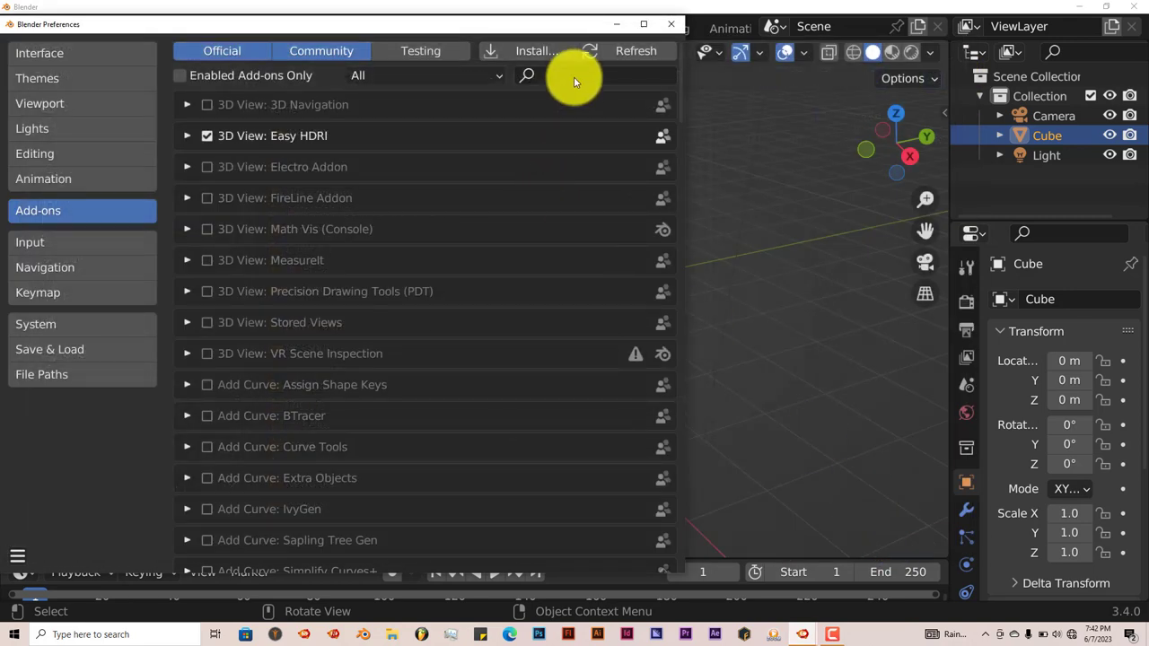
click(574, 76)
text(go)
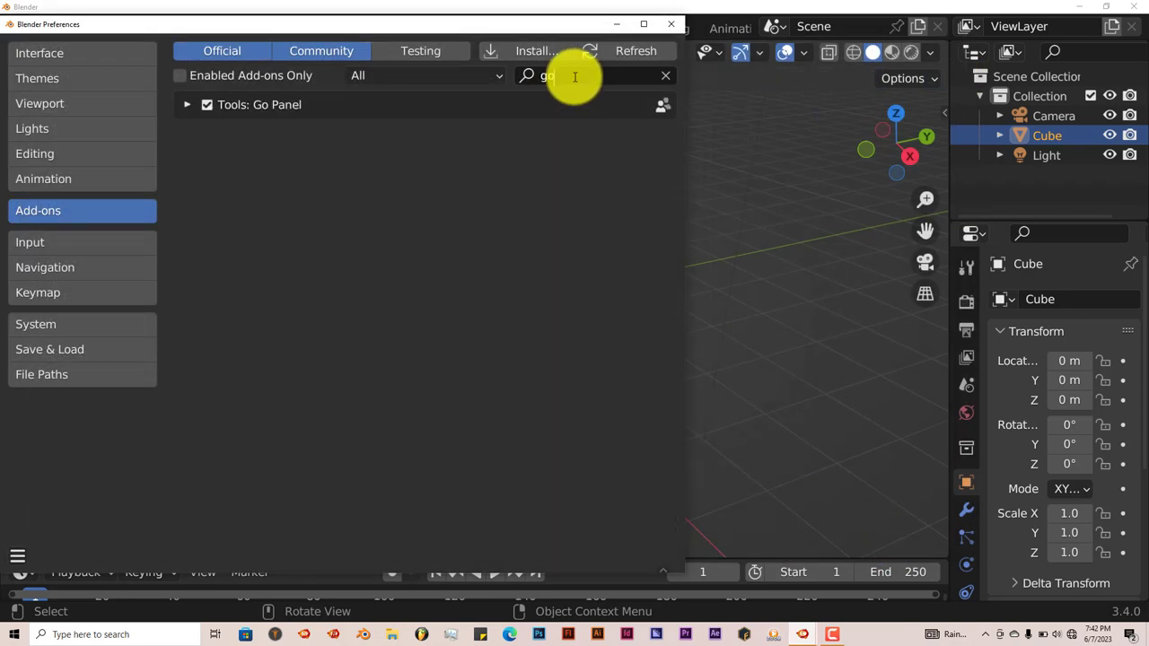
click(186, 105)
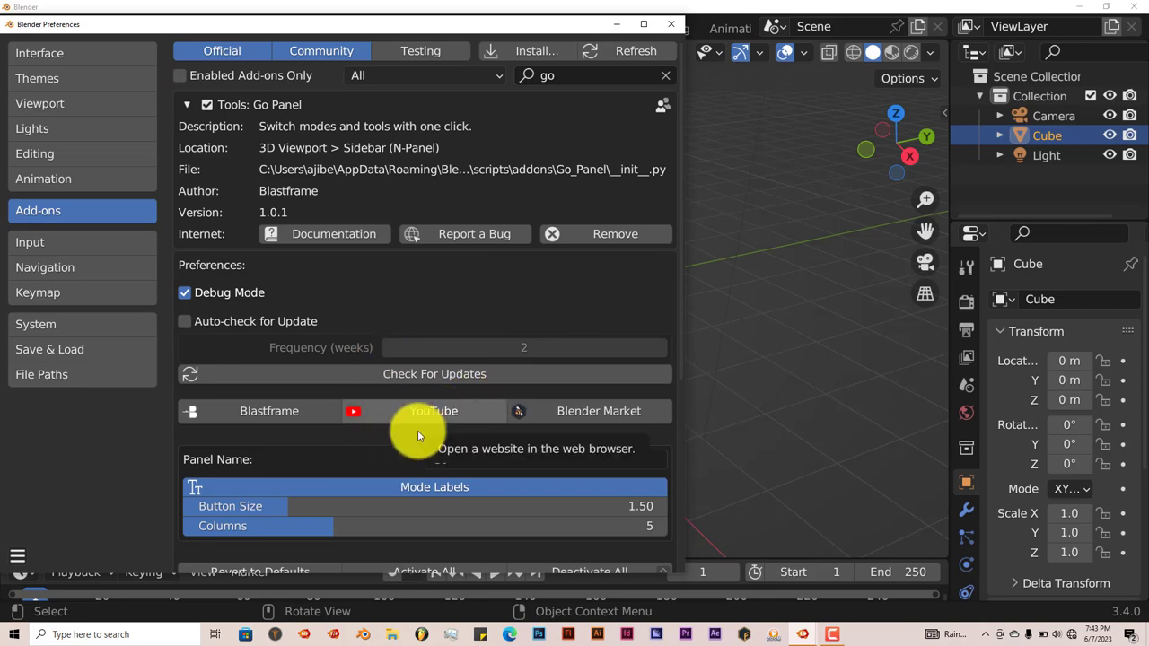
Minimize Preferences, deselect the cube, and open the viewport sidebar showing Go's Object and Edit grids.
click(619, 27)
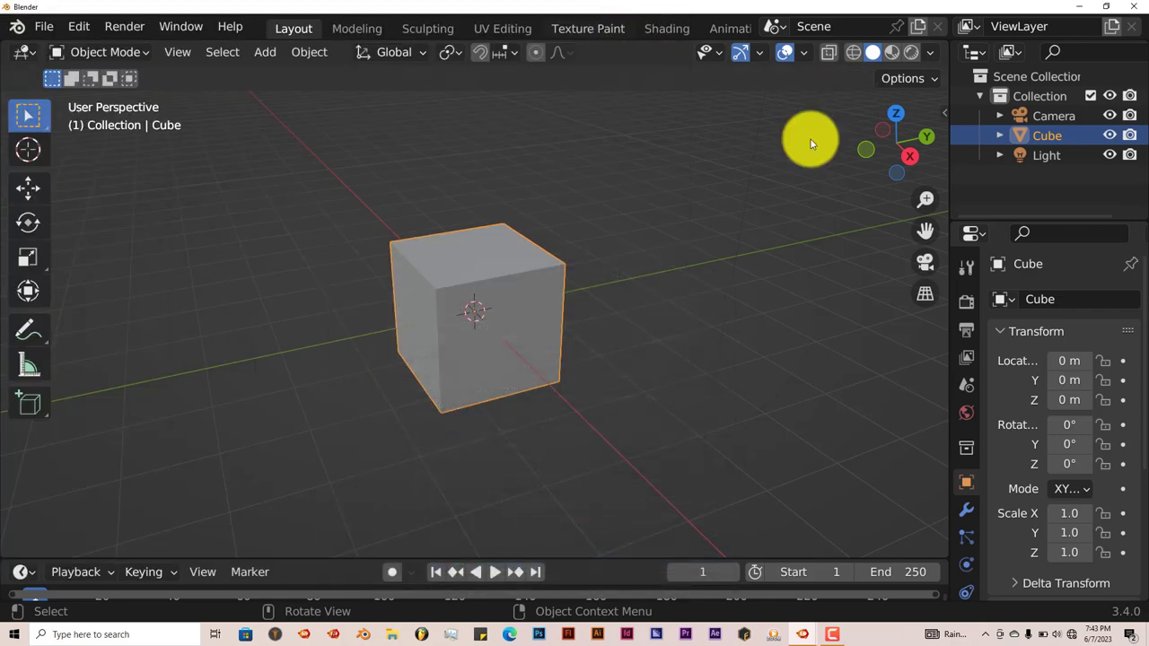
click(940, 113)
click(944, 113)
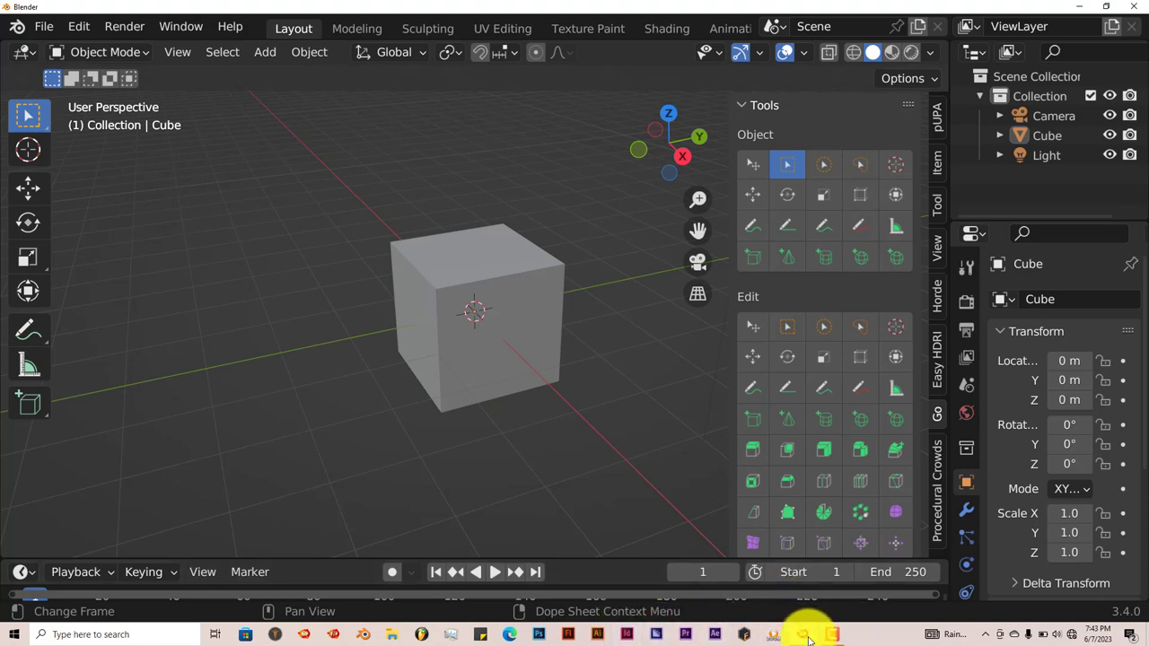
Bring Preferences back up and confirm the Go Panel's panel name as 'Go'.
mouse_move(807, 634)
click(858, 574)
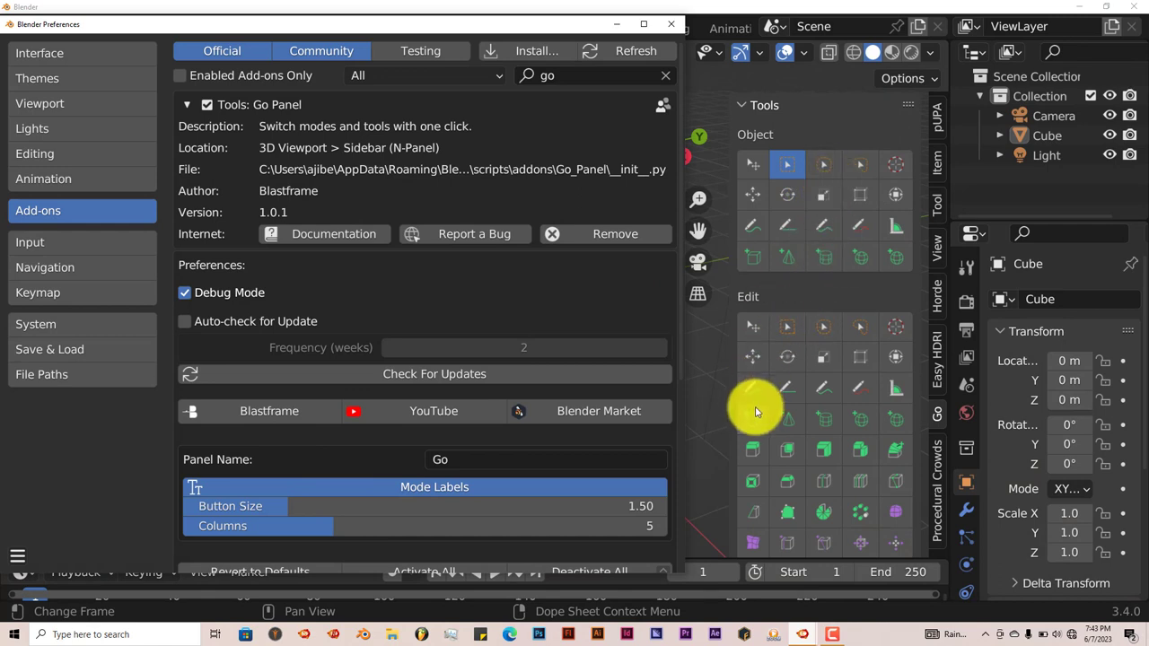
click(467, 459)
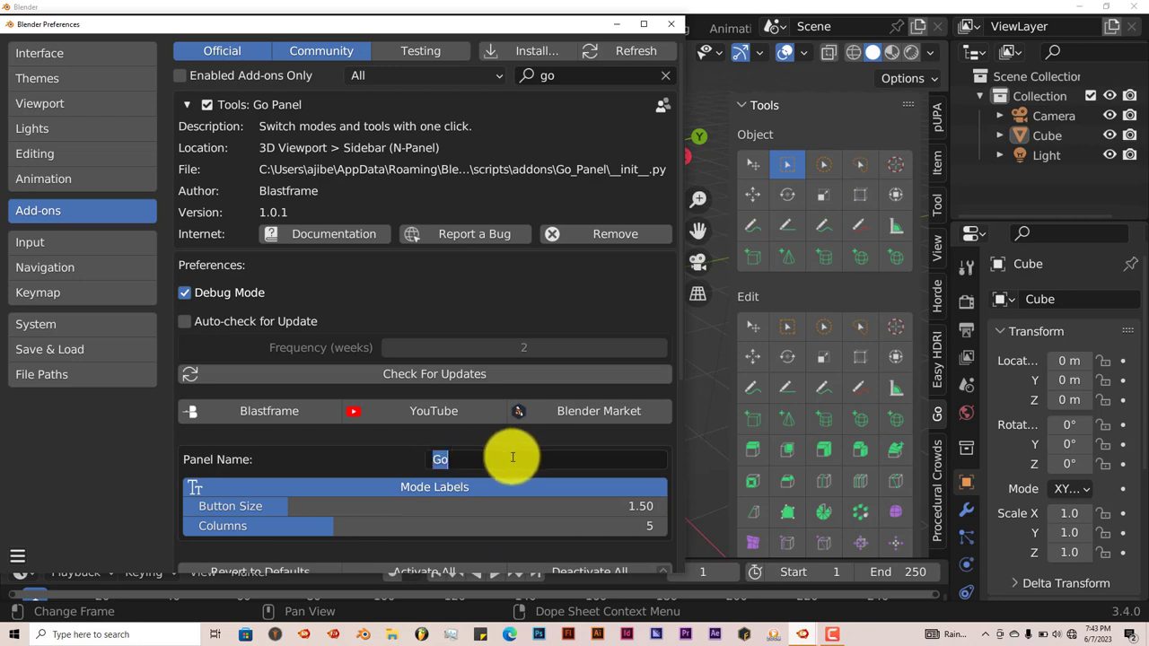
key(Return)
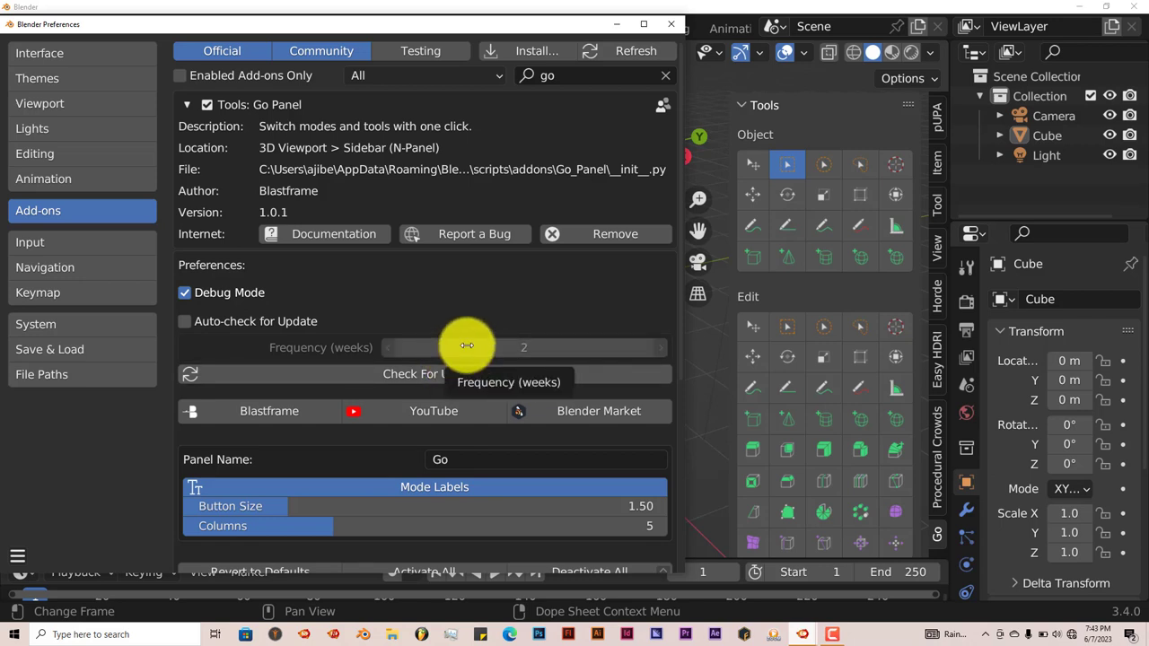
Turn the Go Panel's Mode Labels off, then back on.
scroll(413, 485, down, 5)
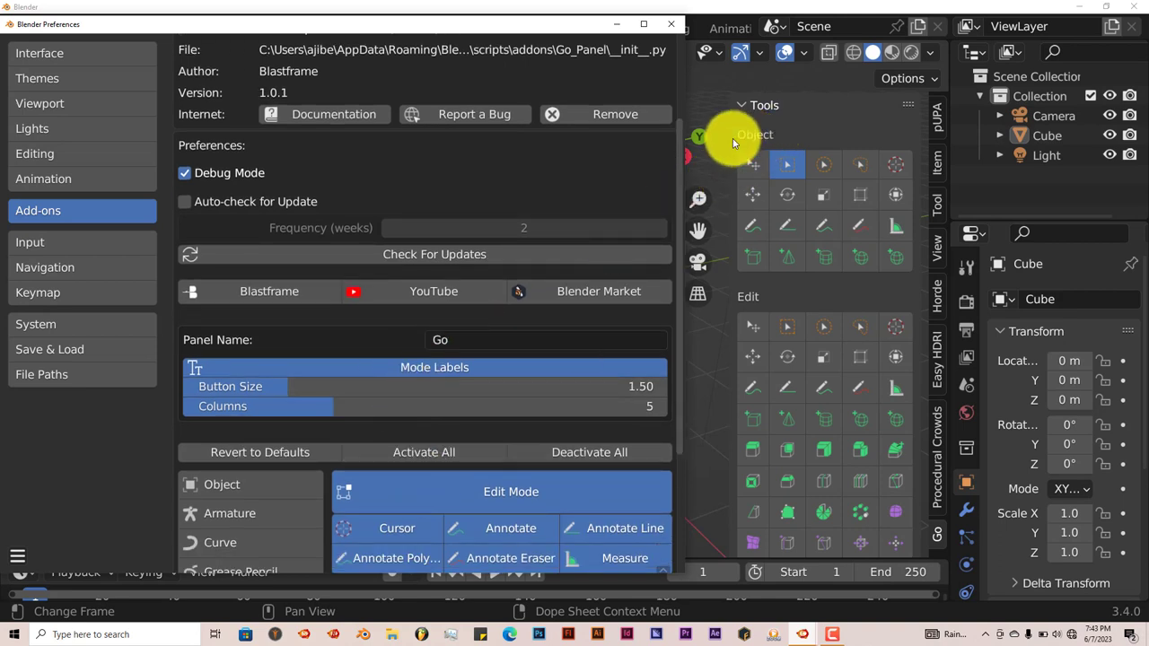
click(524, 369)
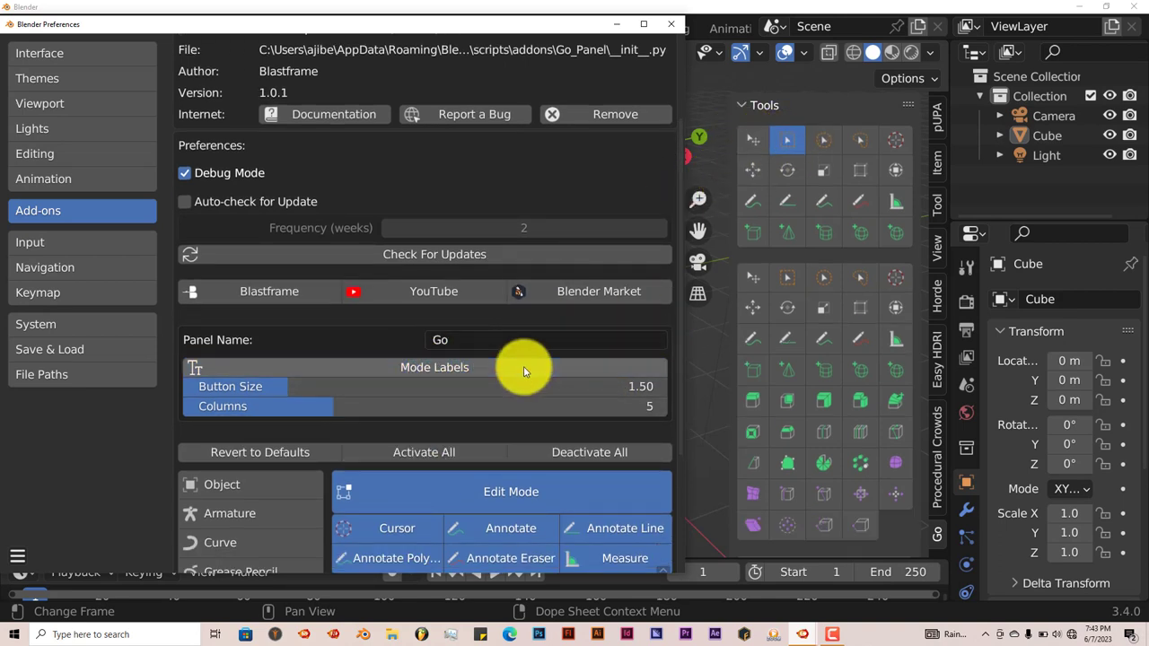
click(435, 370)
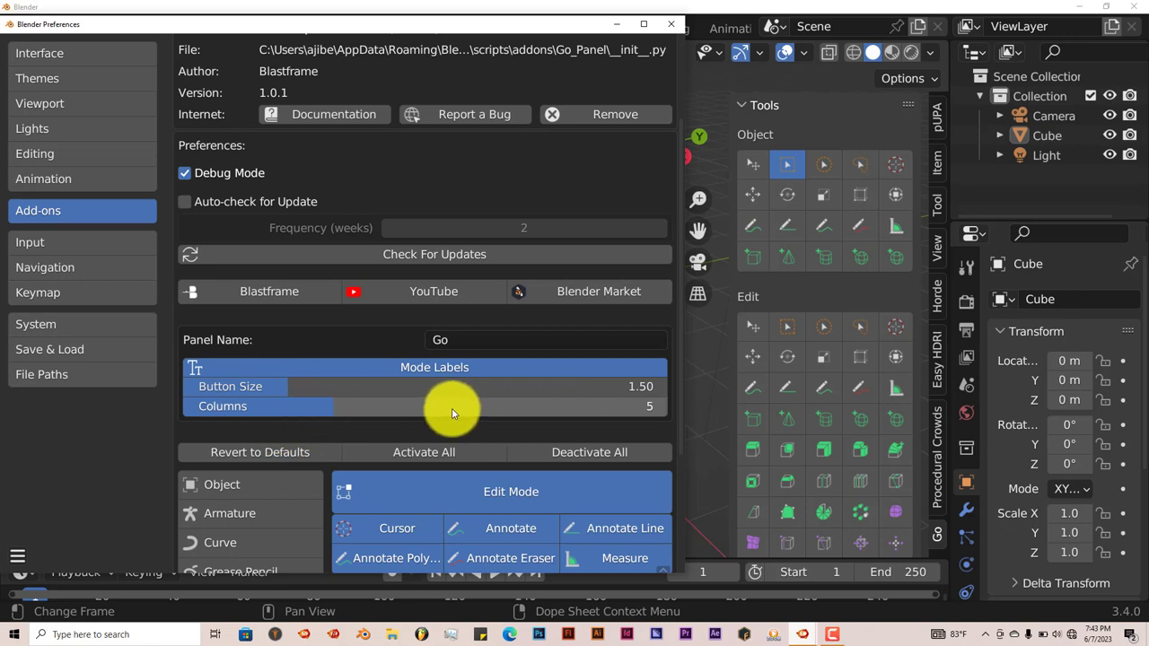
Scroll through the remaining add-on settings and close the Preferences window.
scroll(461, 491, down, 2)
scroll(462, 491, down, 3)
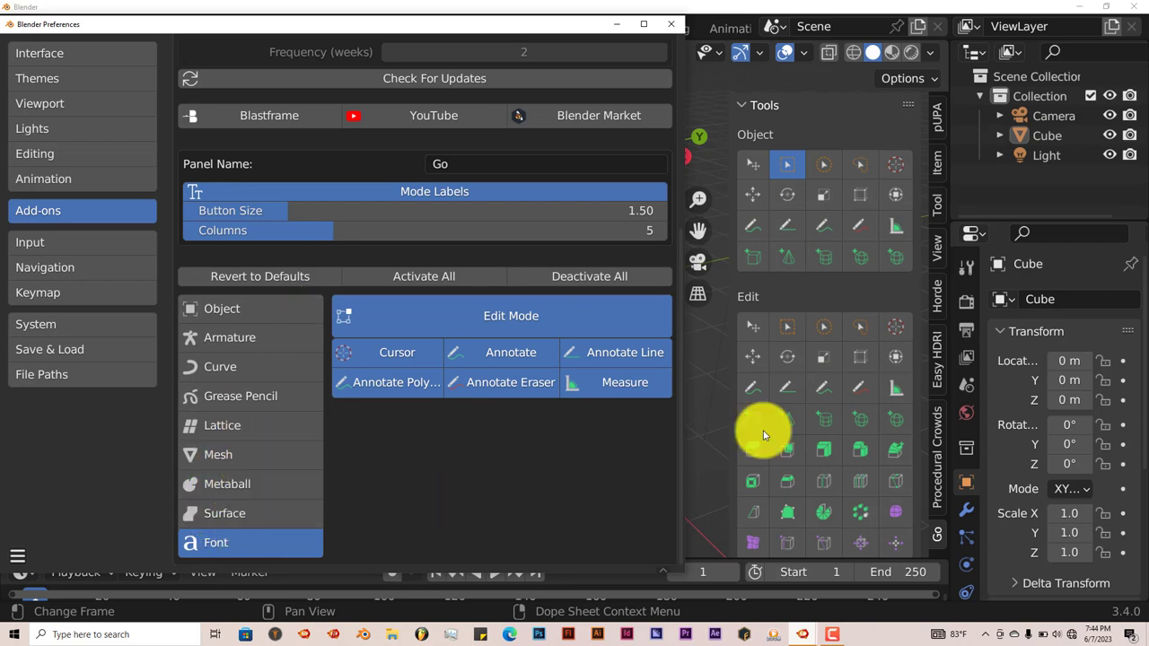
click(671, 24)
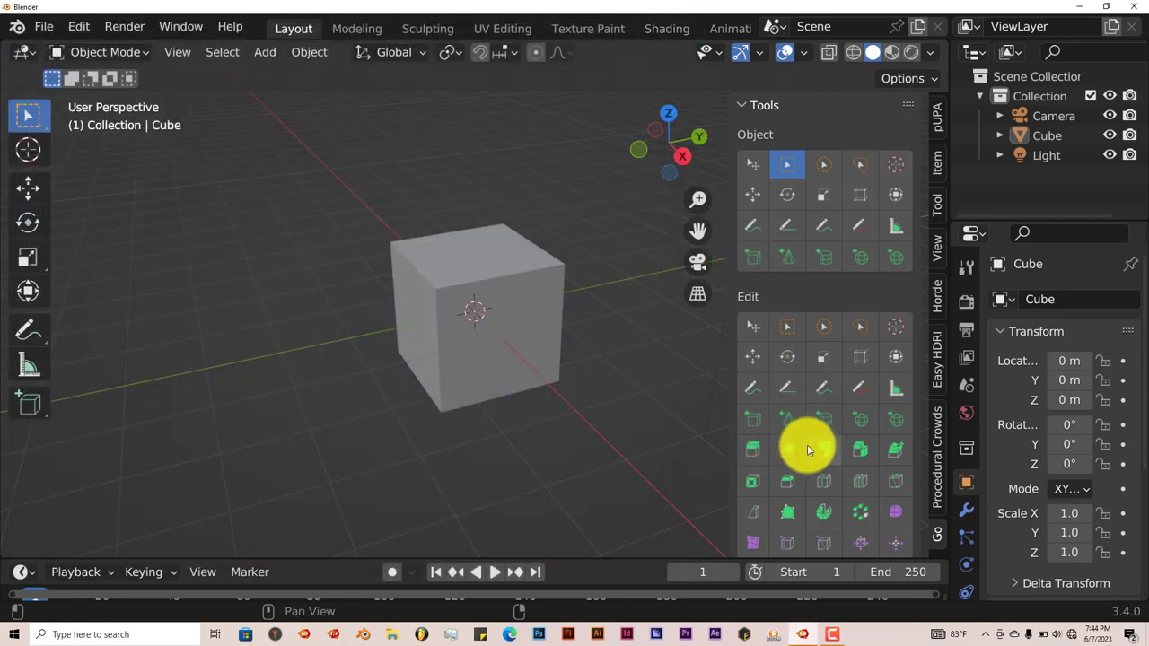
Scroll the Go sidebar through its Edit, Sculpt, Vertex Paint and Weight Paint tool sections.
scroll(808, 448, down, 7)
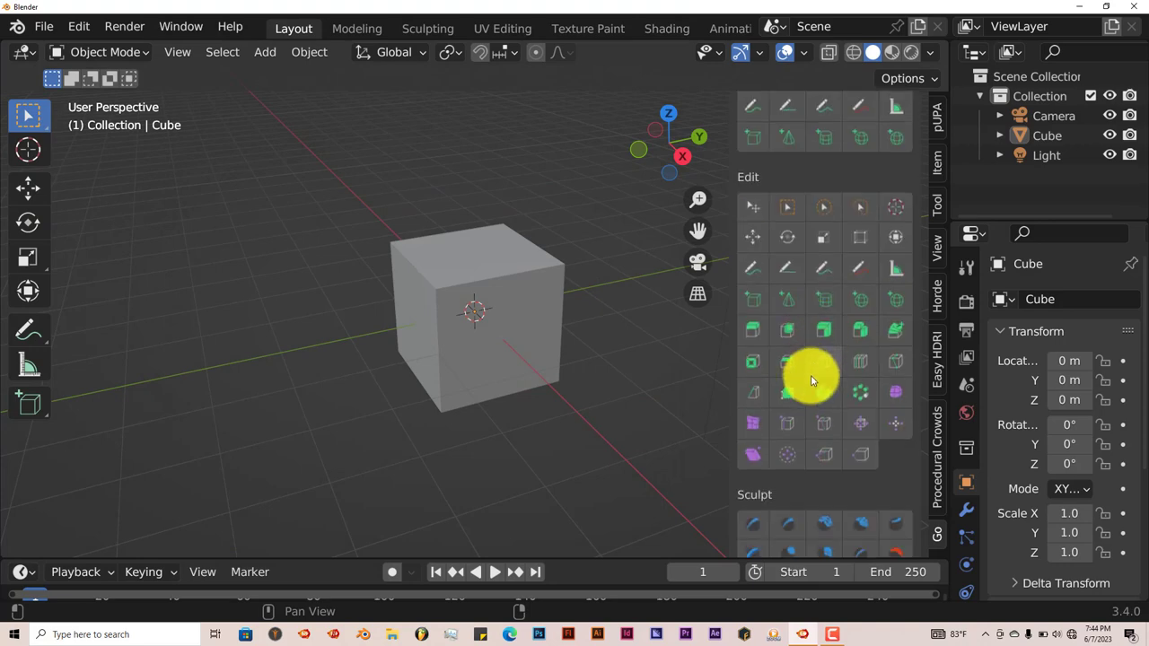
scroll(811, 382, down, 7)
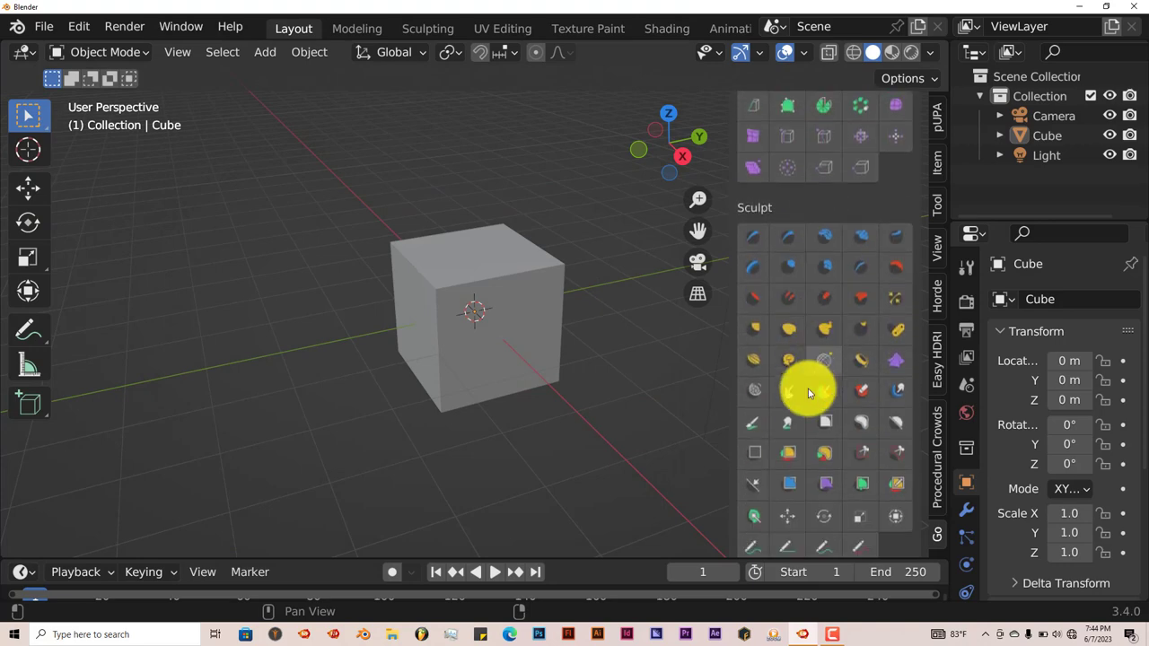
scroll(801, 424, down, 3)
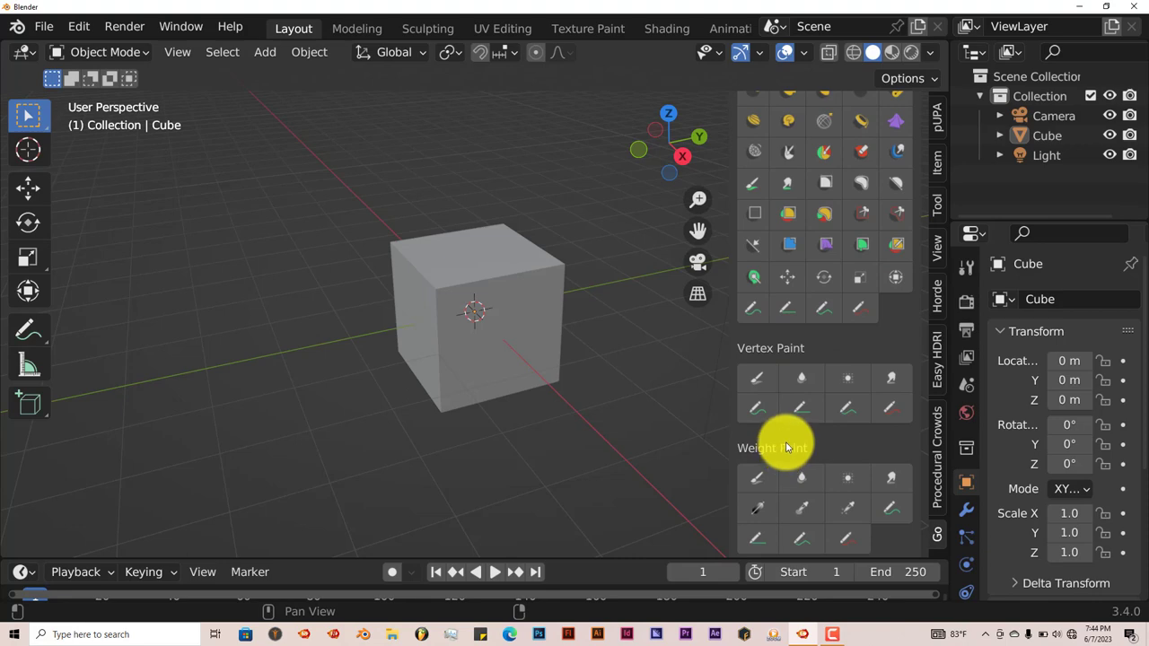
scroll(782, 441, up, 4)
scroll(793, 391, up, 6)
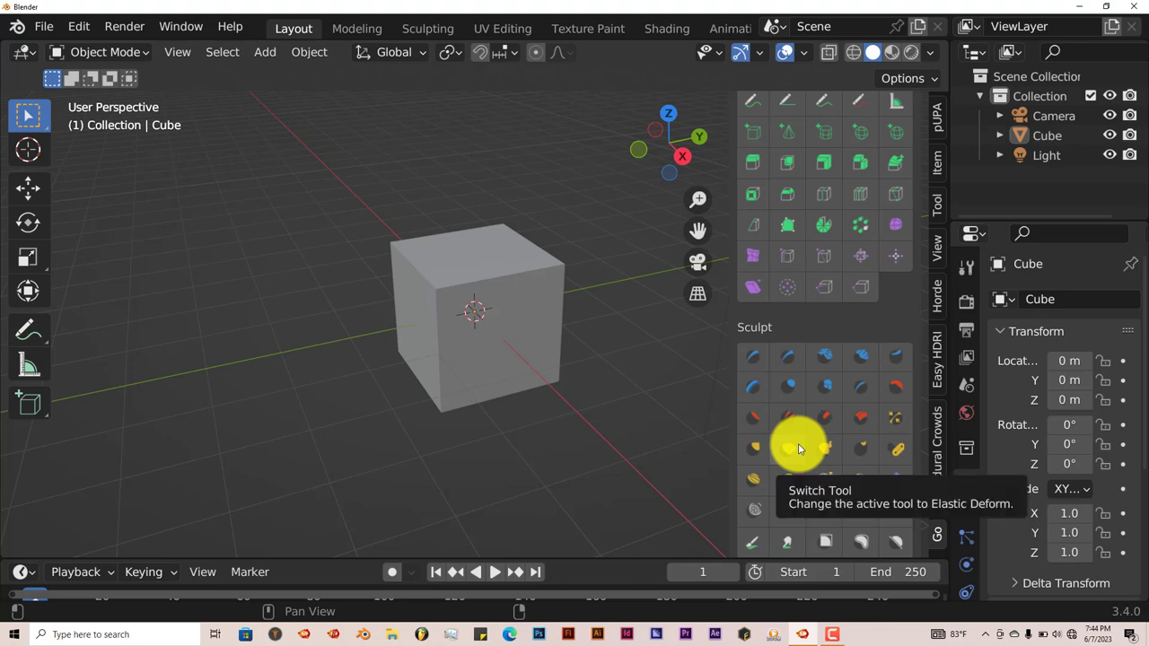
scroll(803, 419, down, 5)
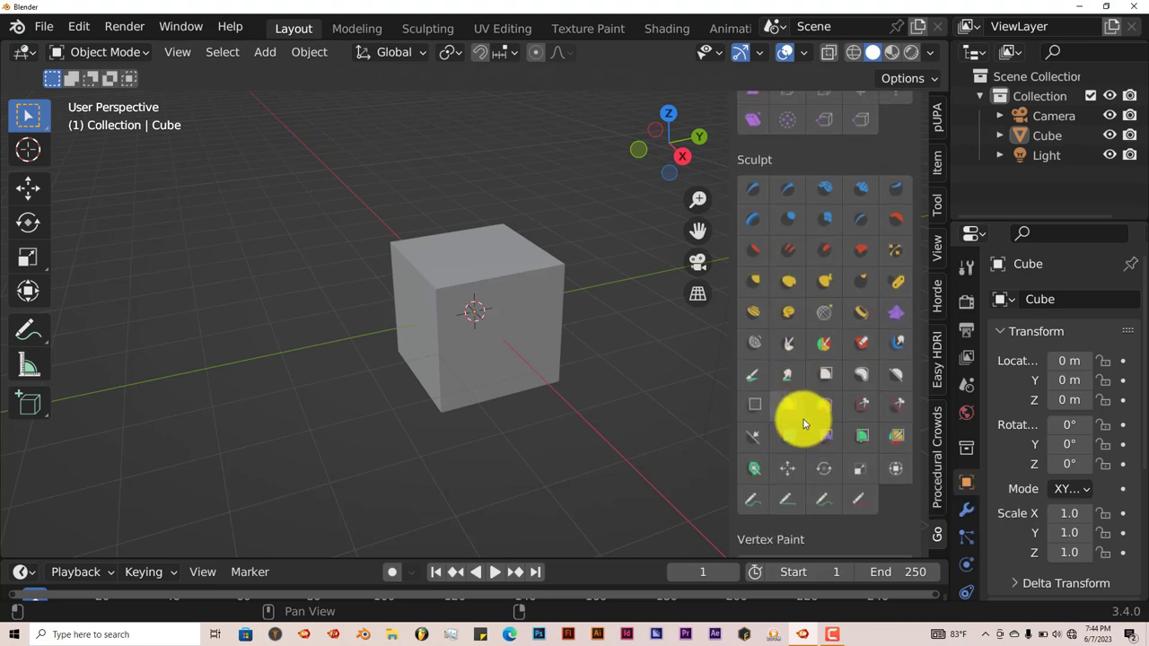
scroll(803, 419, down, 4)
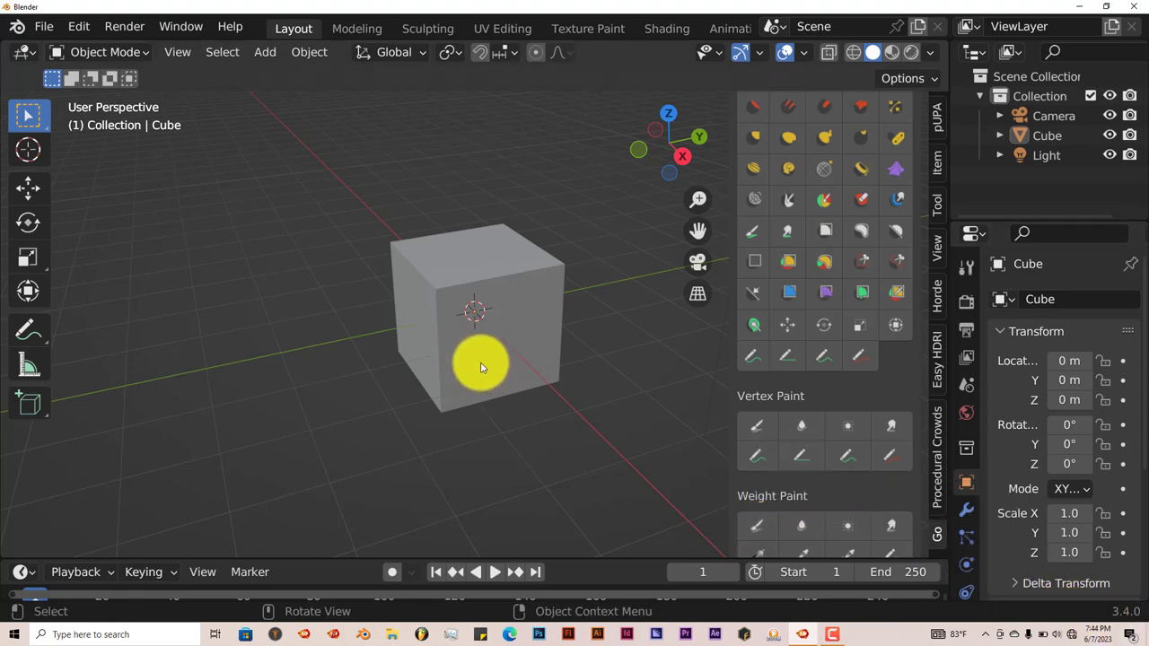
Delete the default cube and add a Suzanne monkey via Shift+A > Mesh > Monkey.
key(ctrl+z)
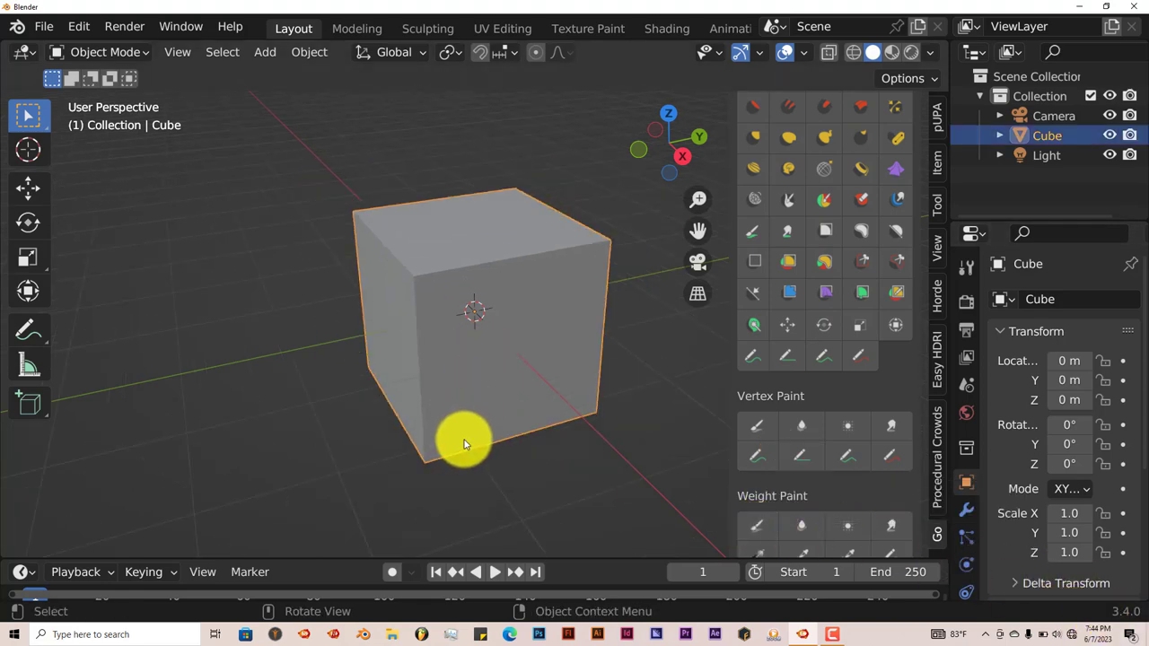
key(Delete)
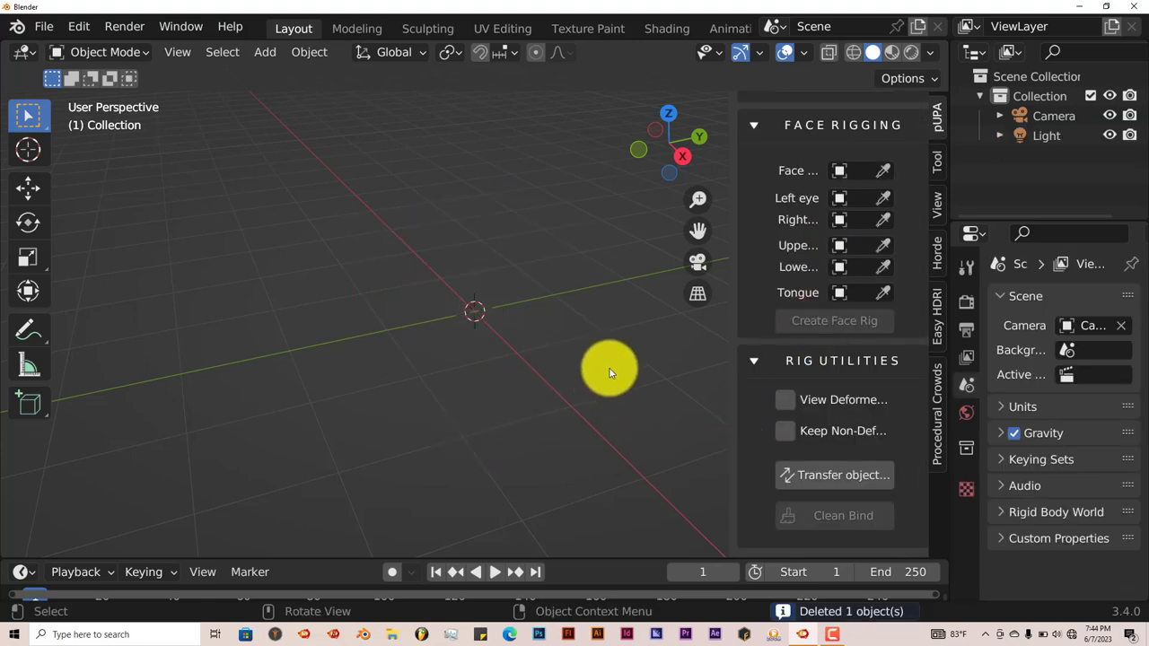
key(shift+a)
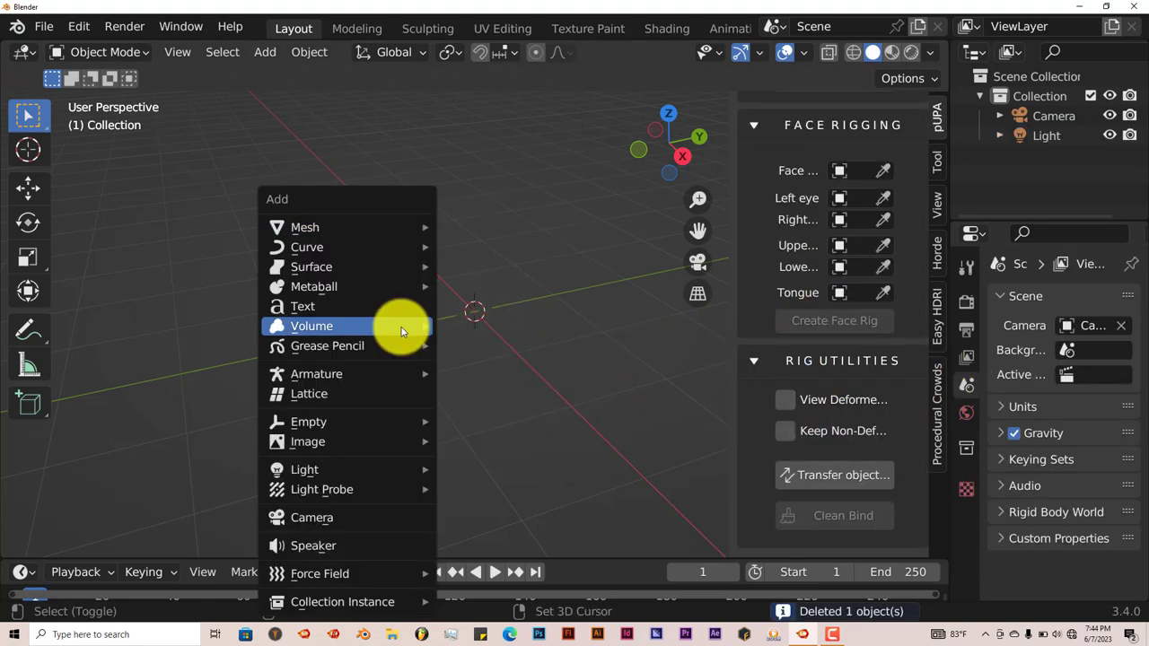
mouse_move(359, 238)
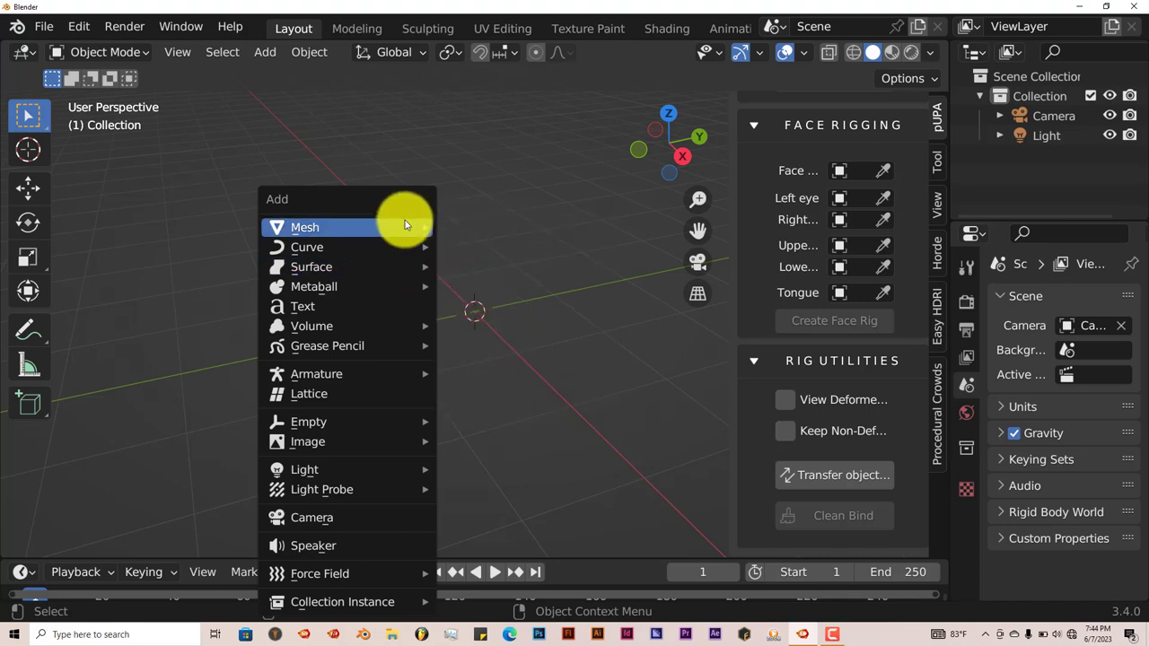
mouse_move(405, 224)
click(479, 415)
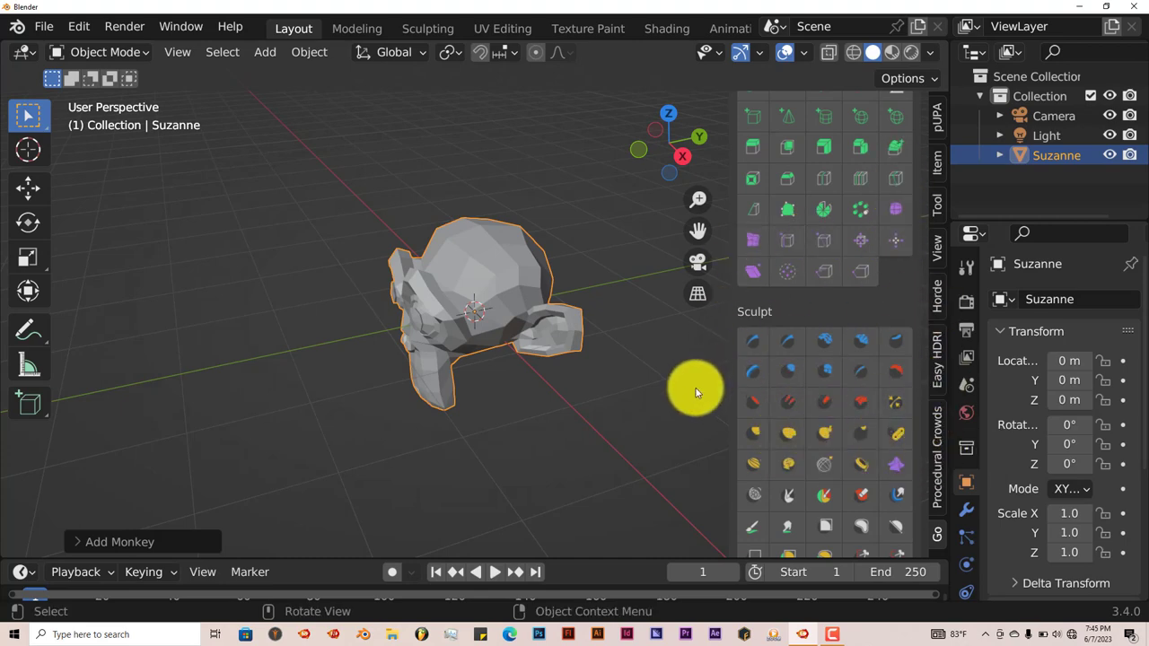
middle_drag(529, 415, 582, 388)
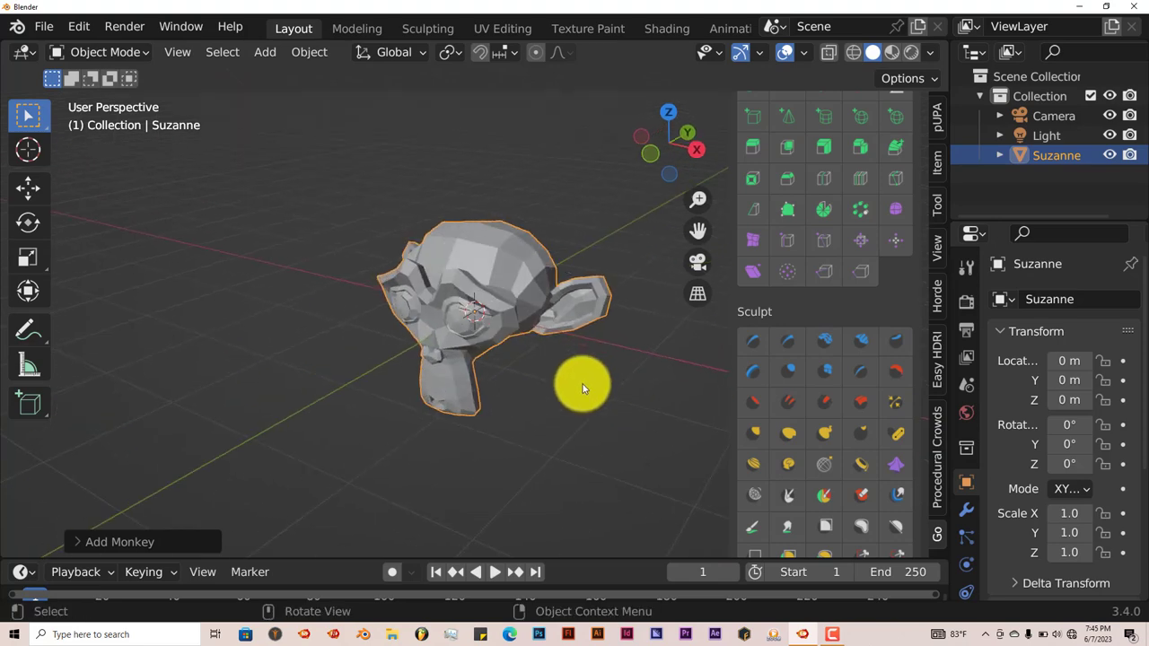
Add a Subdivision Surface modifier to Suzanne, raise its level, and apply it.
click(967, 511)
click(1055, 305)
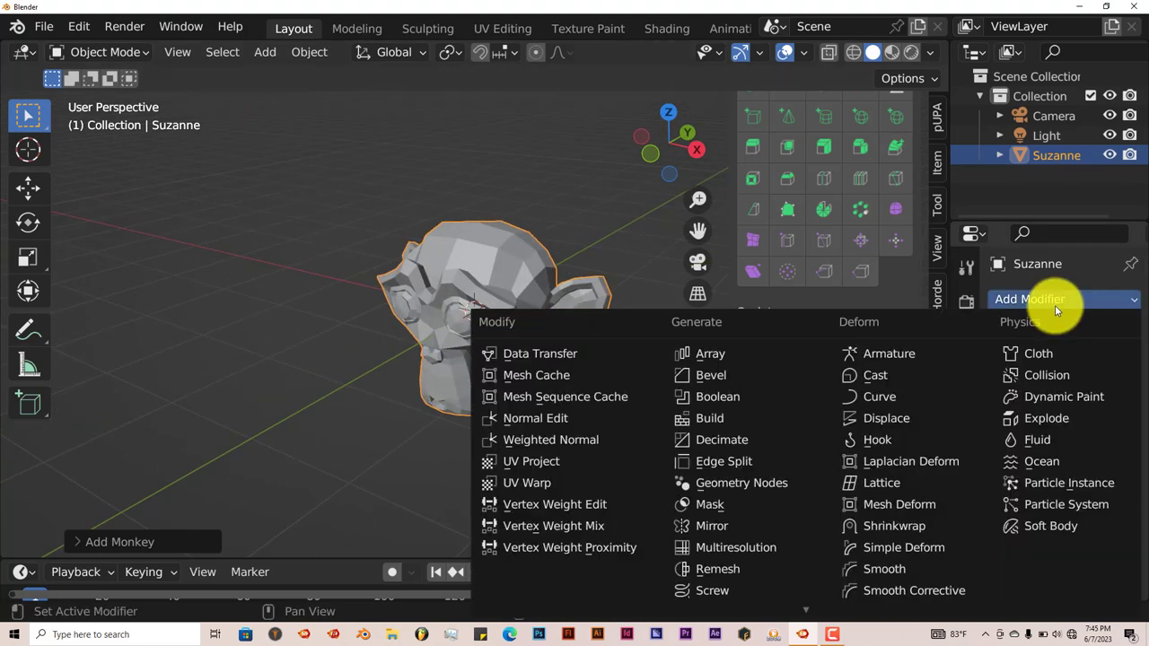
scroll(782, 585, down, 2)
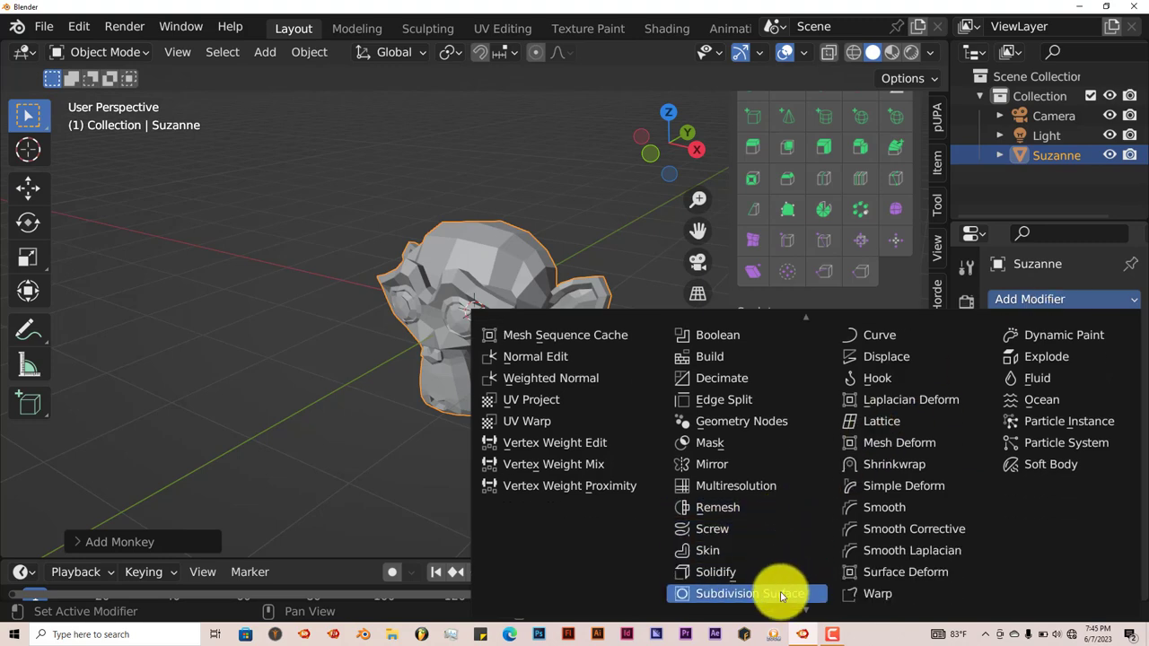
click(782, 595)
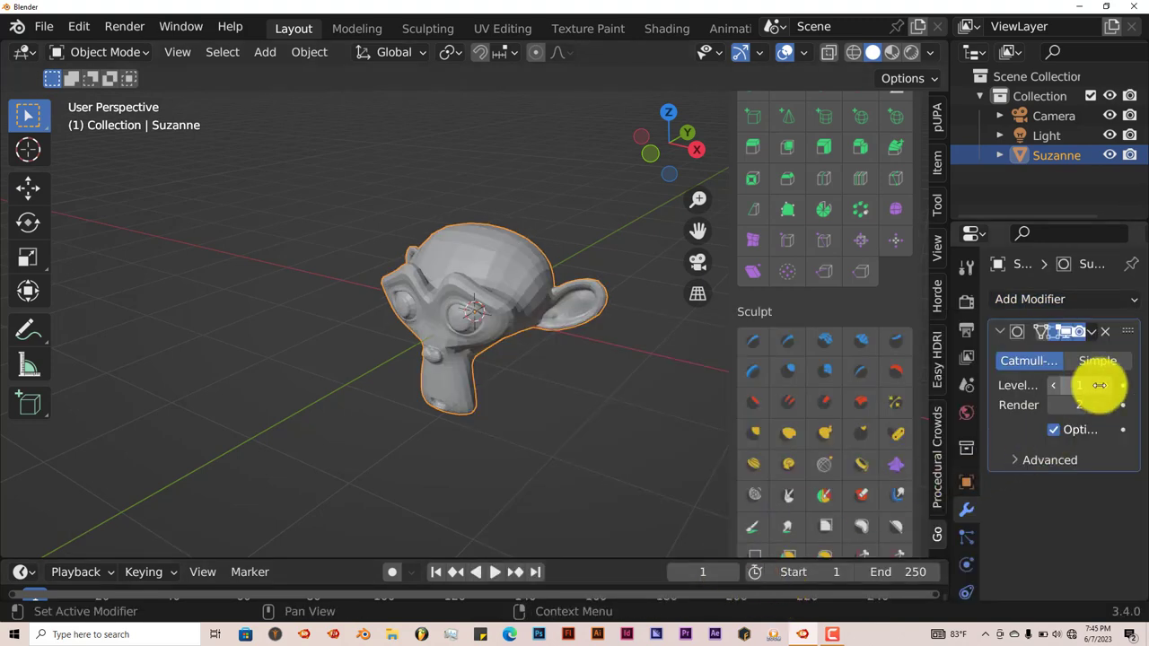
drag(1099, 385, 1104, 385)
click(1091, 332)
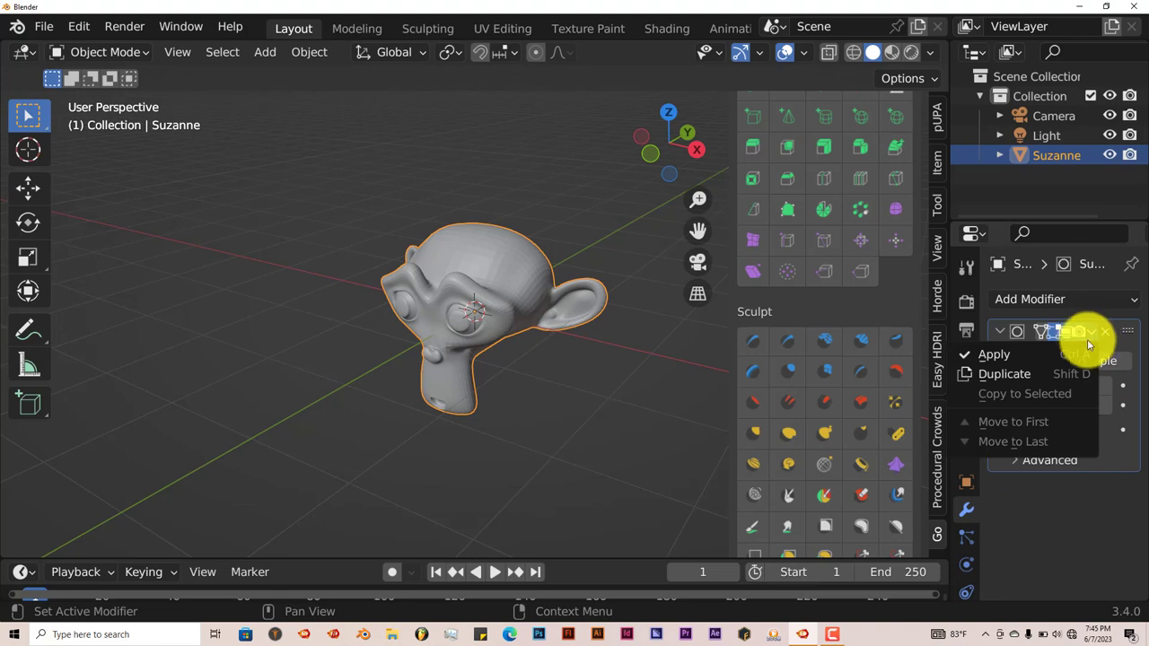
click(1077, 352)
scroll(576, 400, up, 4)
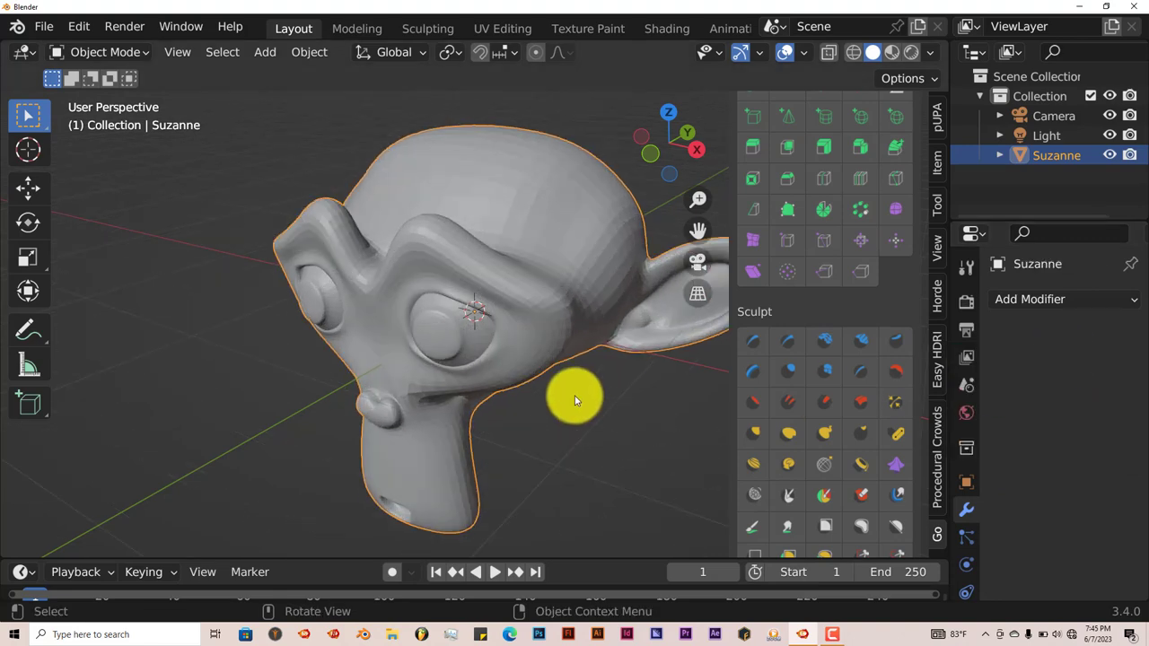
Set Suzanne to Shade Smooth from her object context menu.
key(w)
right_click(575, 400)
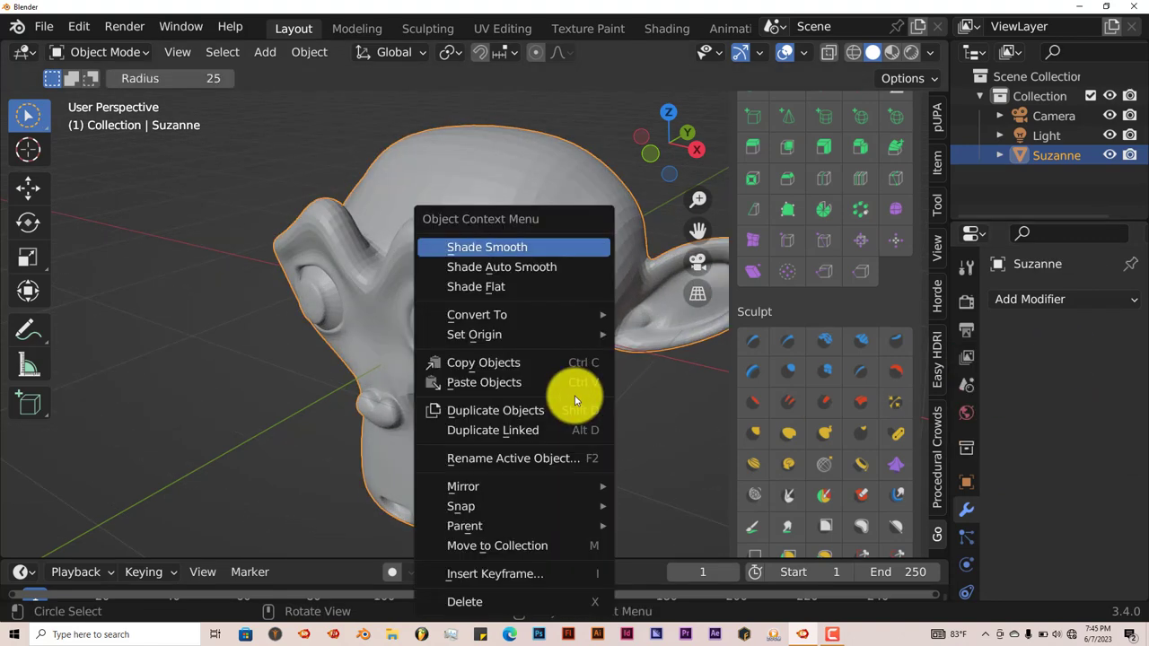
click(524, 249)
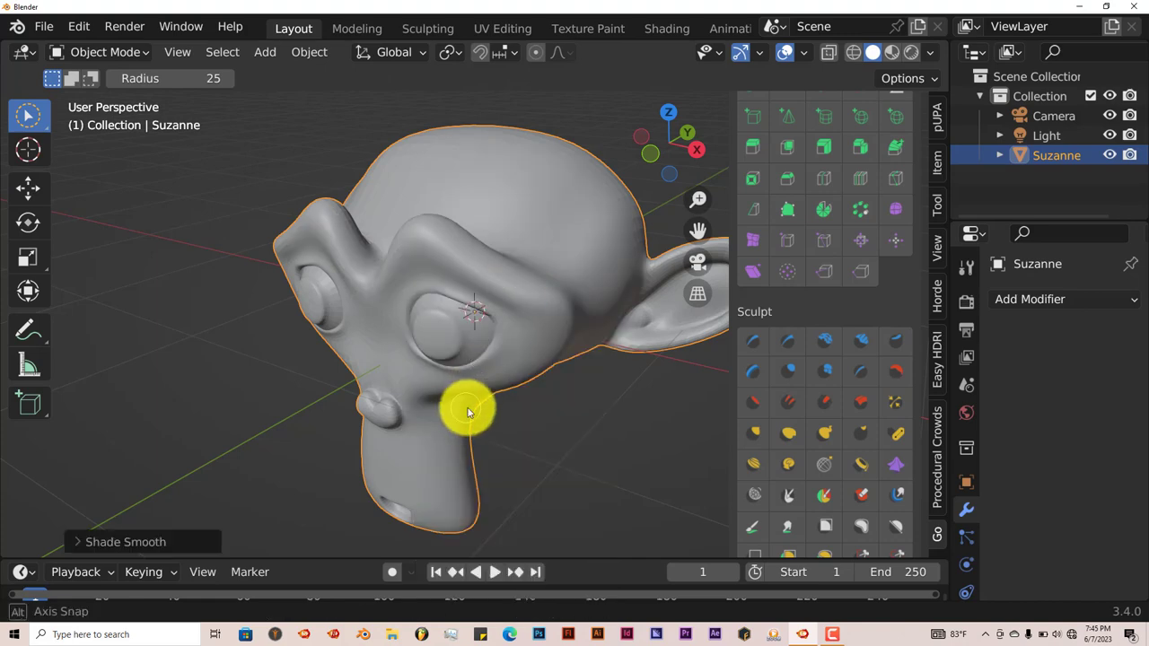
middle_drag(471, 410, 529, 406)
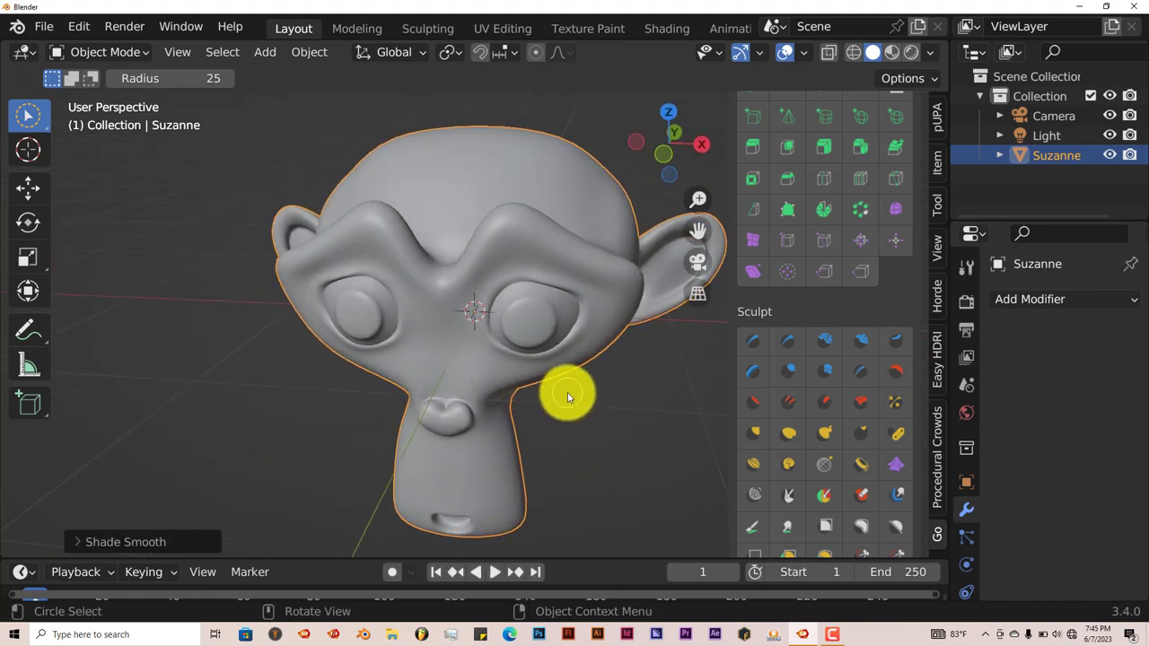
scroll(809, 401, up, 10)
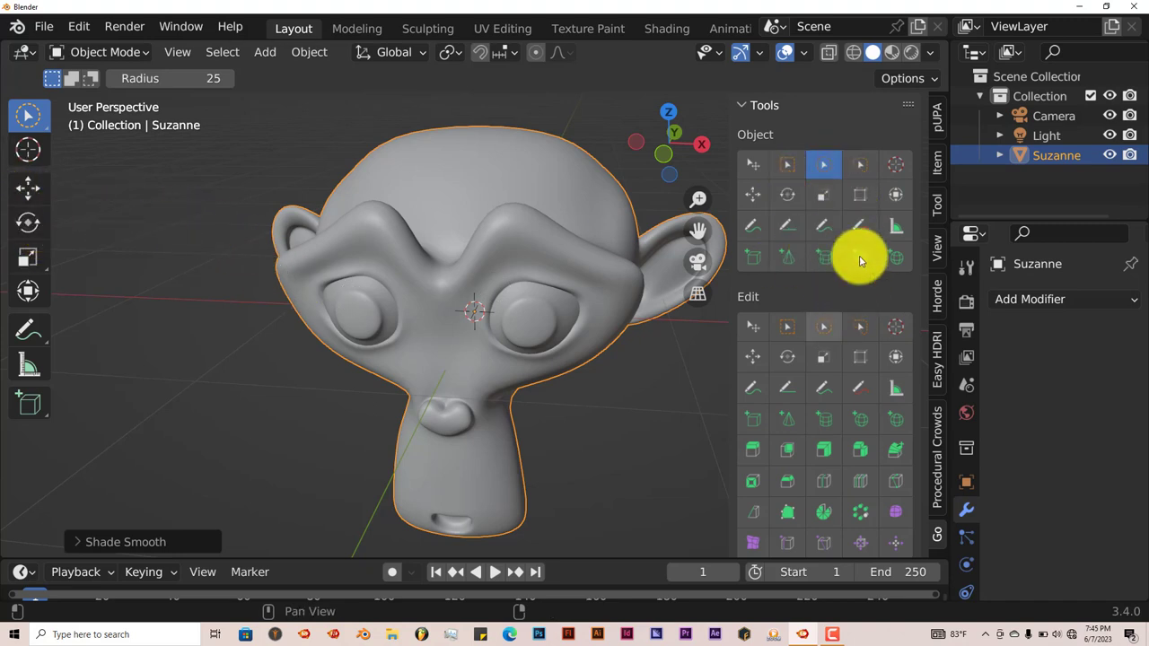
Nudge Suzanne slightly along X with Go's Move tool, then freely tilt her with Rotate.
click(752, 194)
scroll(651, 278, down, 2)
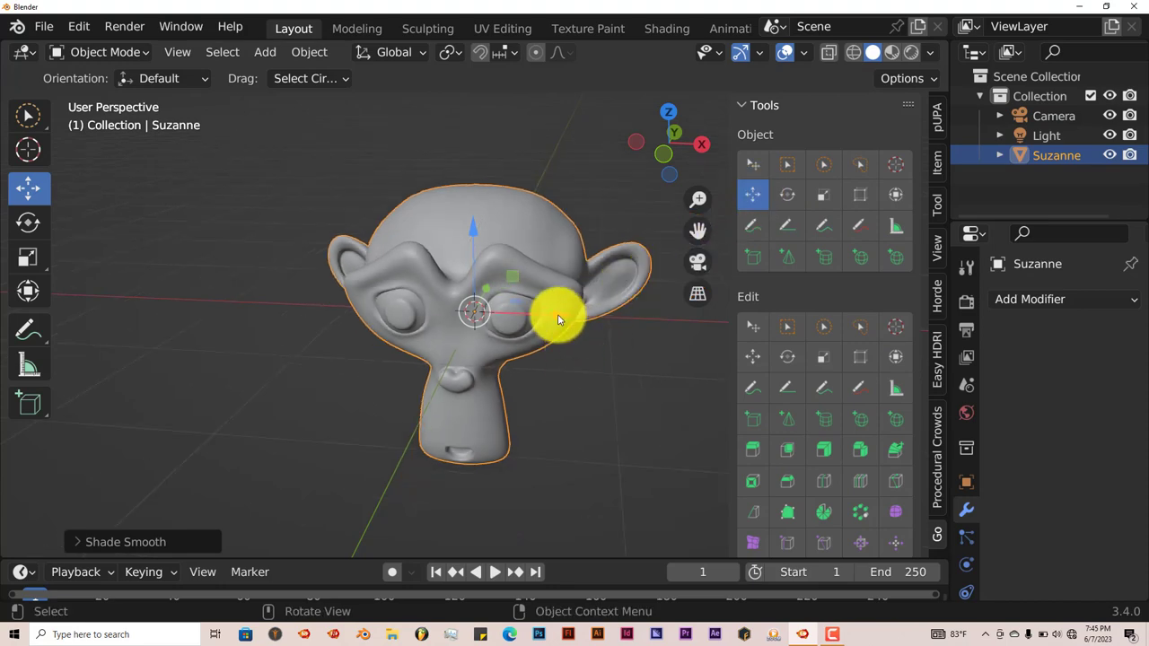
mouse_move(560, 323)
mouse_down()
mouse_move(528, 325)
mouse_move(555, 327)
mouse_up()
click(787, 193)
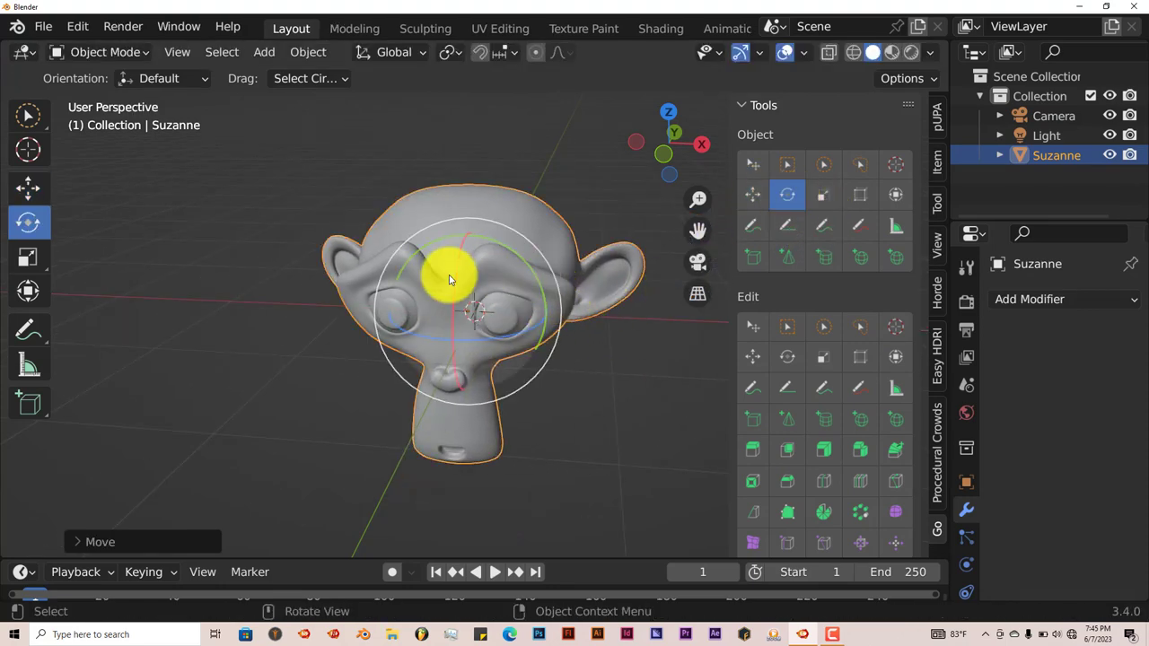
mouse_move(449, 280)
mouse_down()
mouse_move(449, 326)
mouse_move(451, 231)
mouse_move(468, 277)
mouse_up()
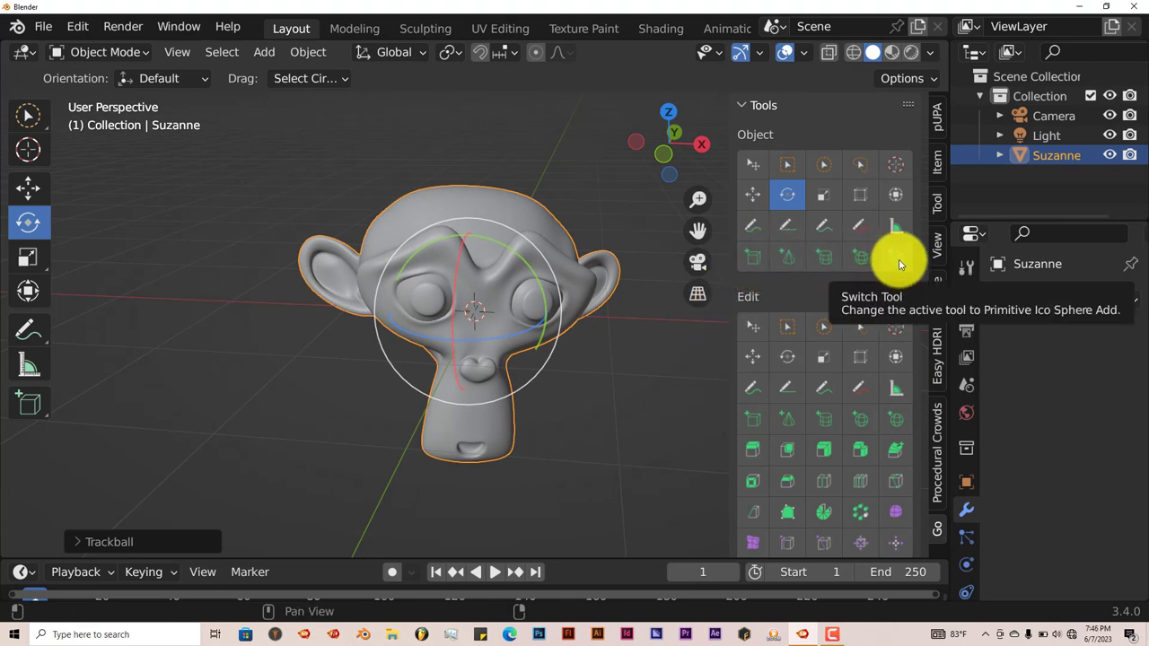
Draw a cube on the grid left of Suzanne with Go's Add Cube tool.
click(752, 257)
scroll(386, 470, down, 3)
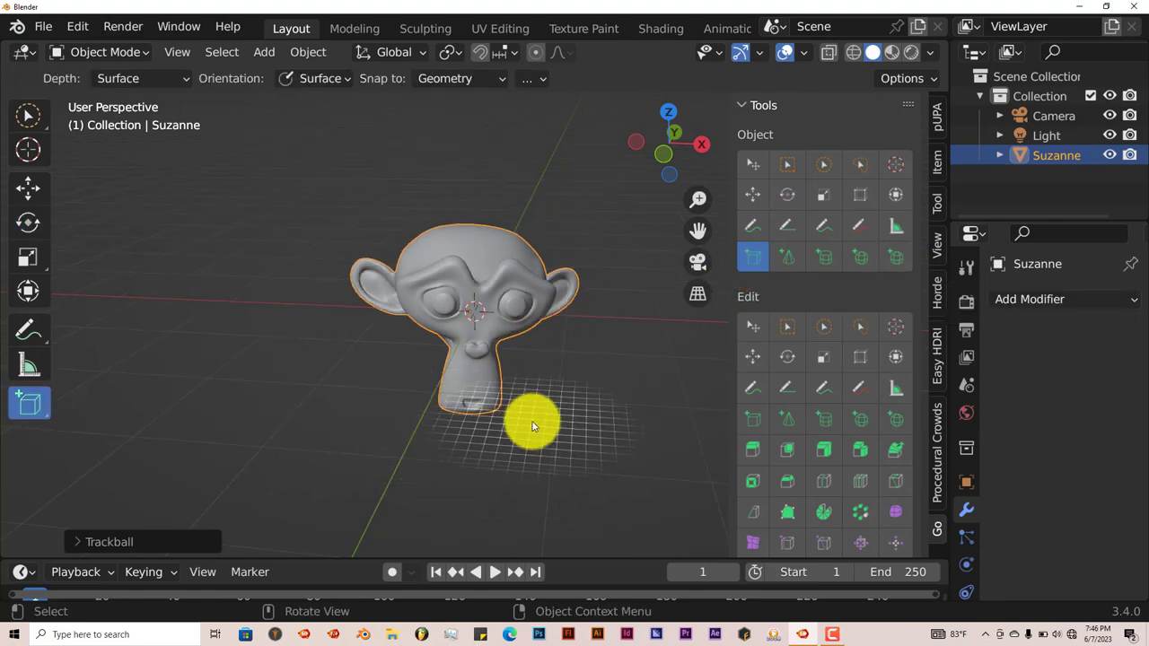
middle_drag(530, 418, 512, 436)
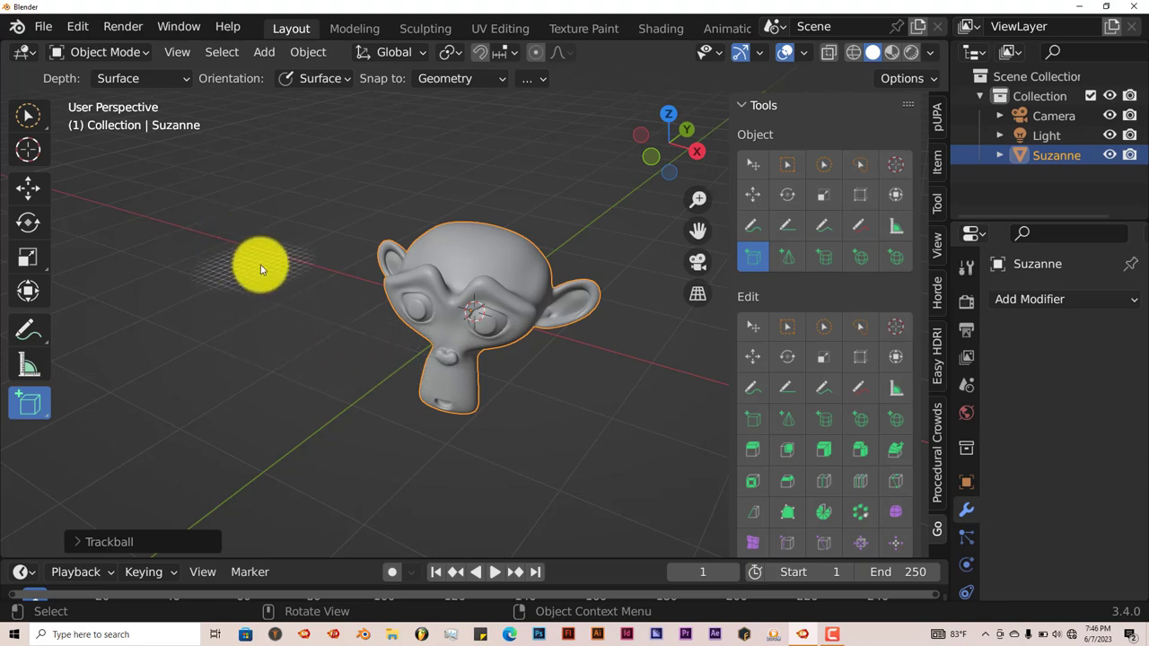
middle_drag(265, 270, 265, 305)
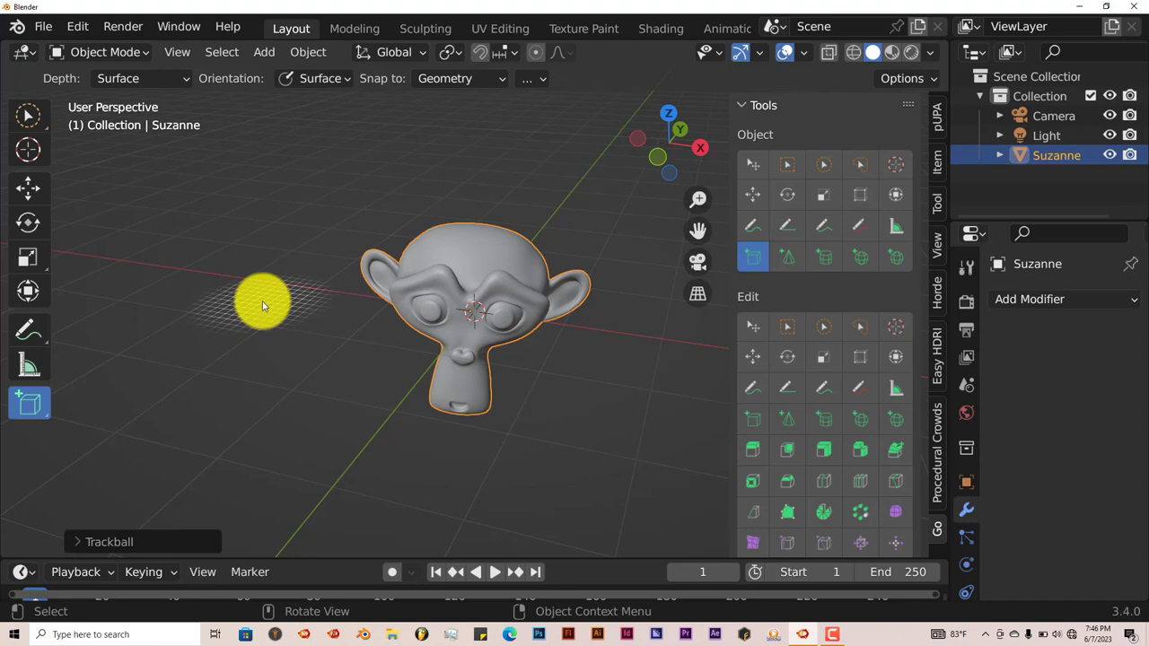
drag(160, 220, 241, 314)
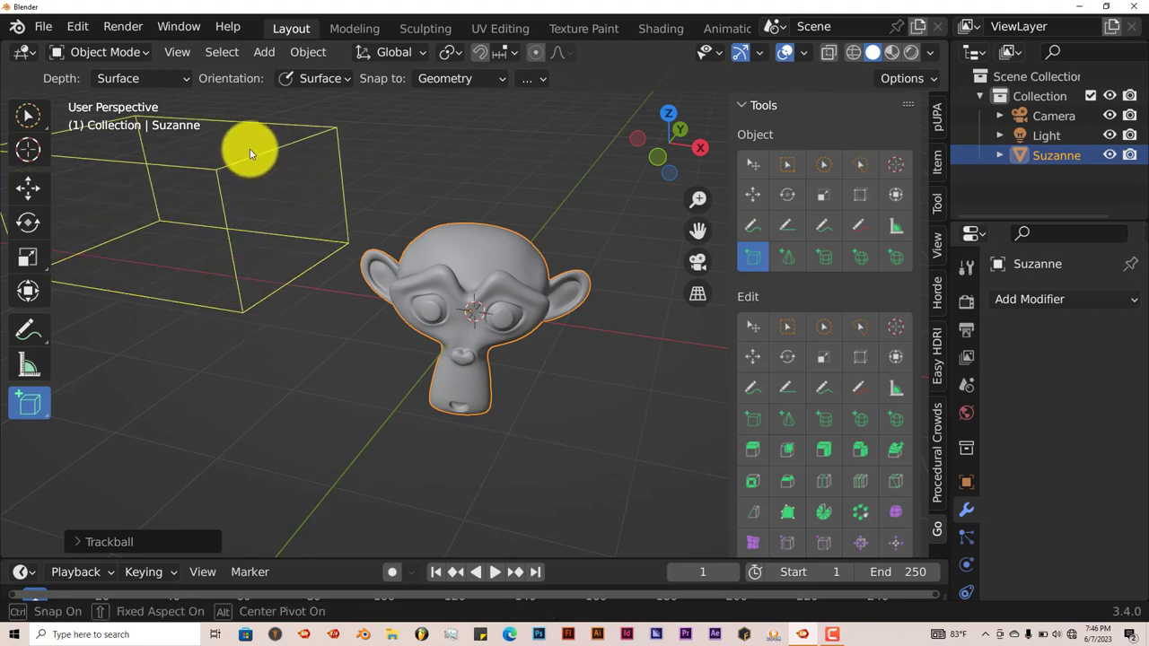
click(249, 121)
scroll(260, 224, down, 3)
mouse_move(264, 236)
middle_down()
mouse_move(290, 233)
mouse_move(270, 243)
middle_up()
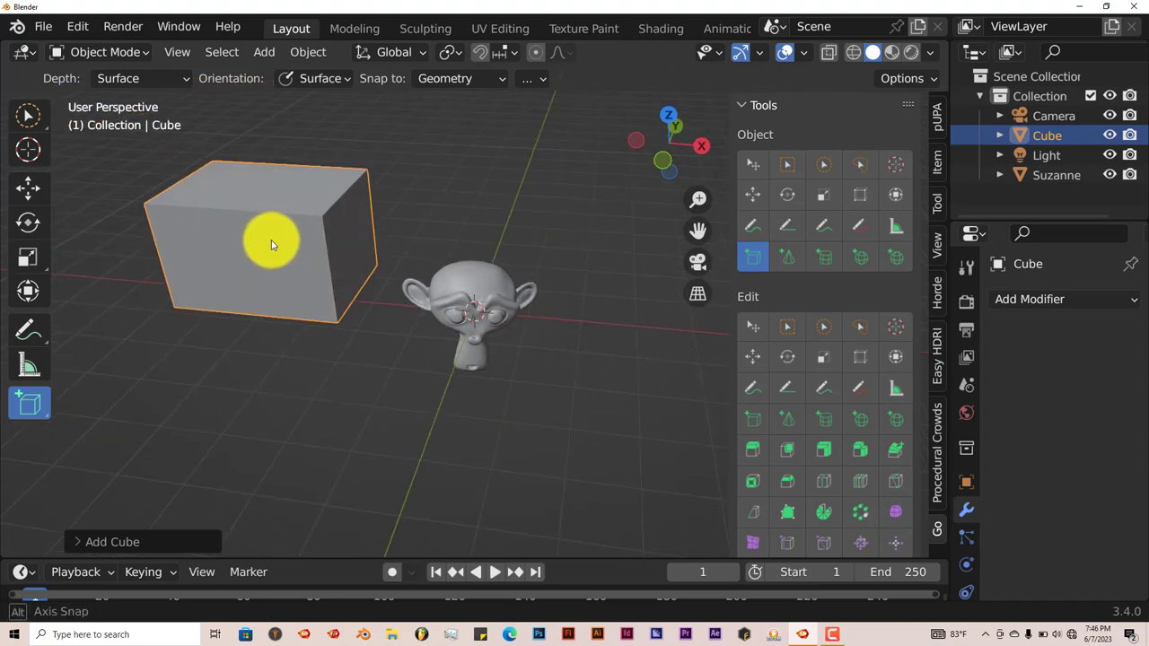
Draw a 32-vertex cone on the grid in front with the Add Cone tool.
click(787, 256)
middle_drag(534, 499, 520, 464)
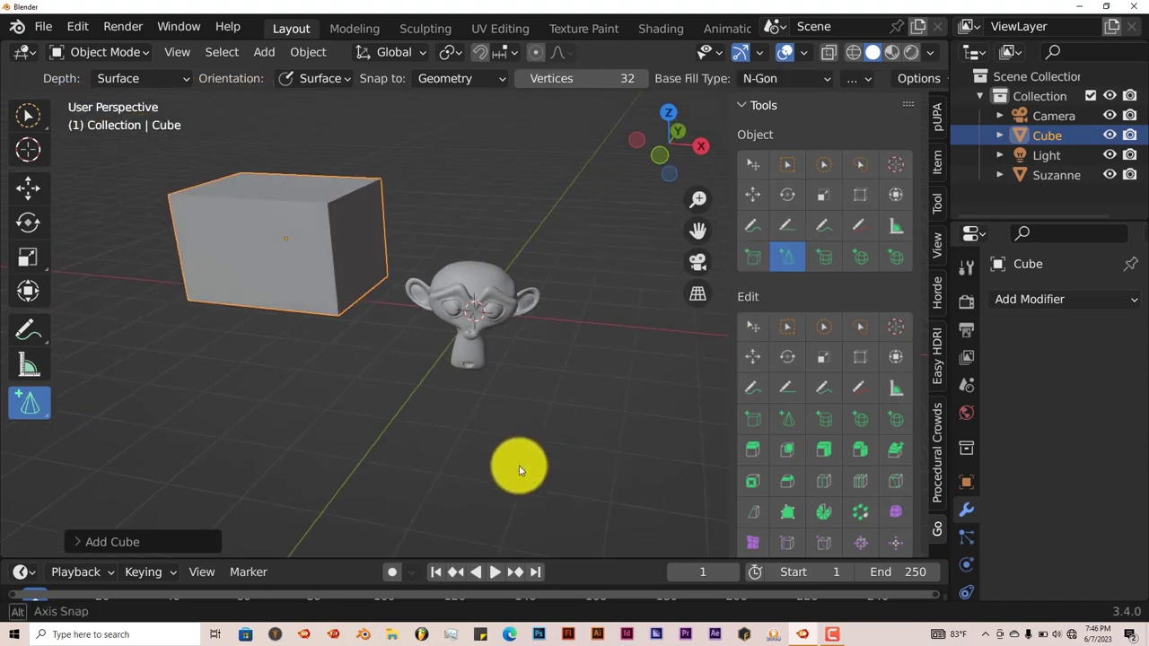
drag(252, 443, 360, 575)
click(352, 367)
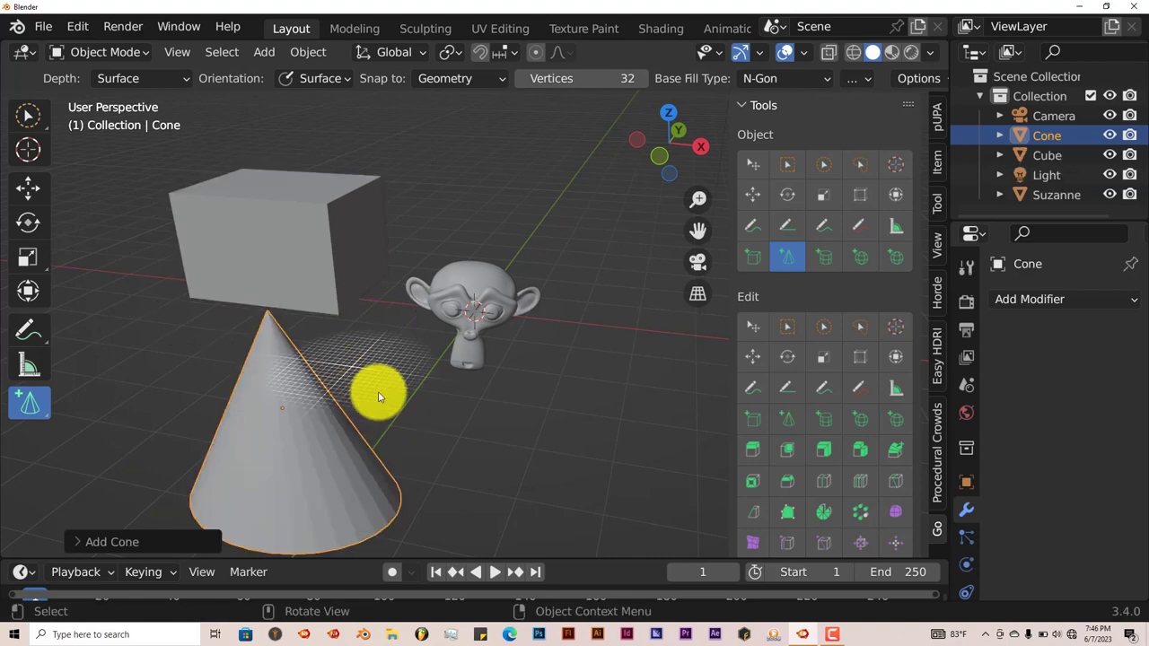
middle_drag(410, 418, 382, 451)
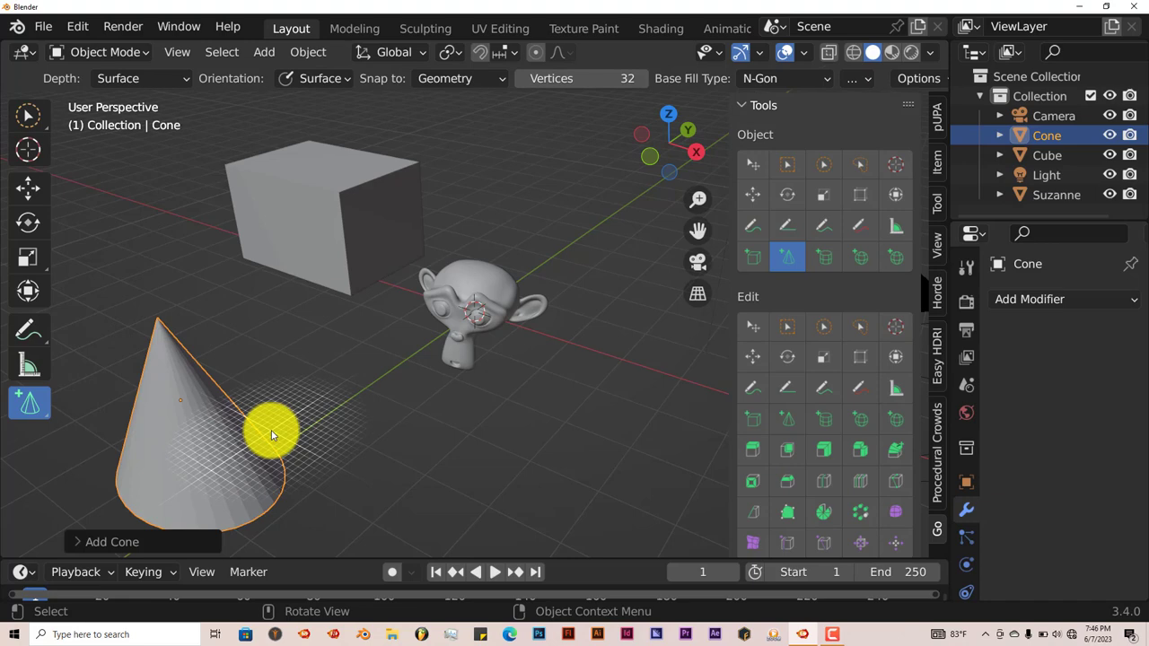
mouse_move(346, 404)
middle_down()
mouse_move(326, 385)
mouse_move(353, 414)
middle_up()
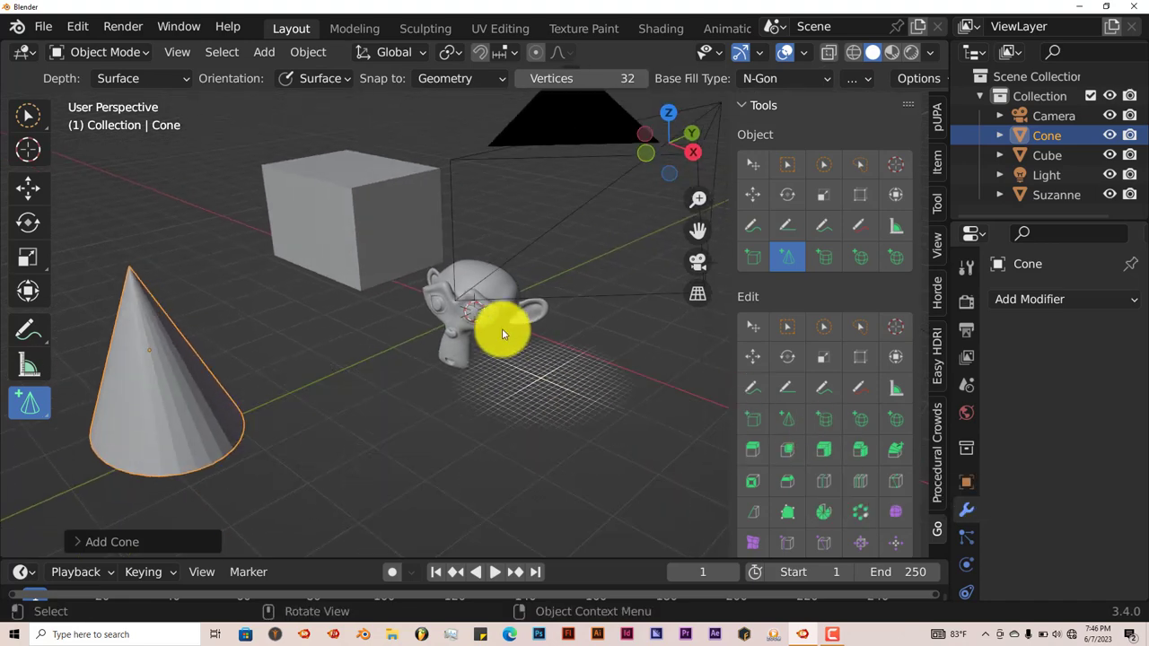
scroll(500, 329, up, 3)
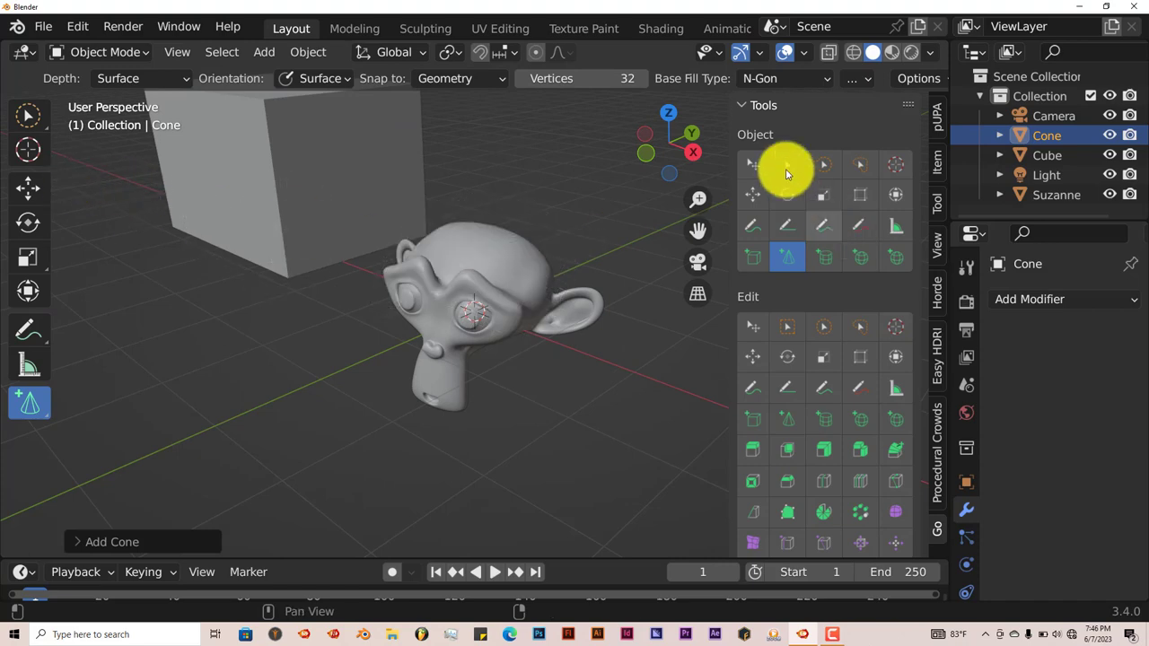
Pick the Select tool in the Go panel and select Suzanne.
click(753, 164)
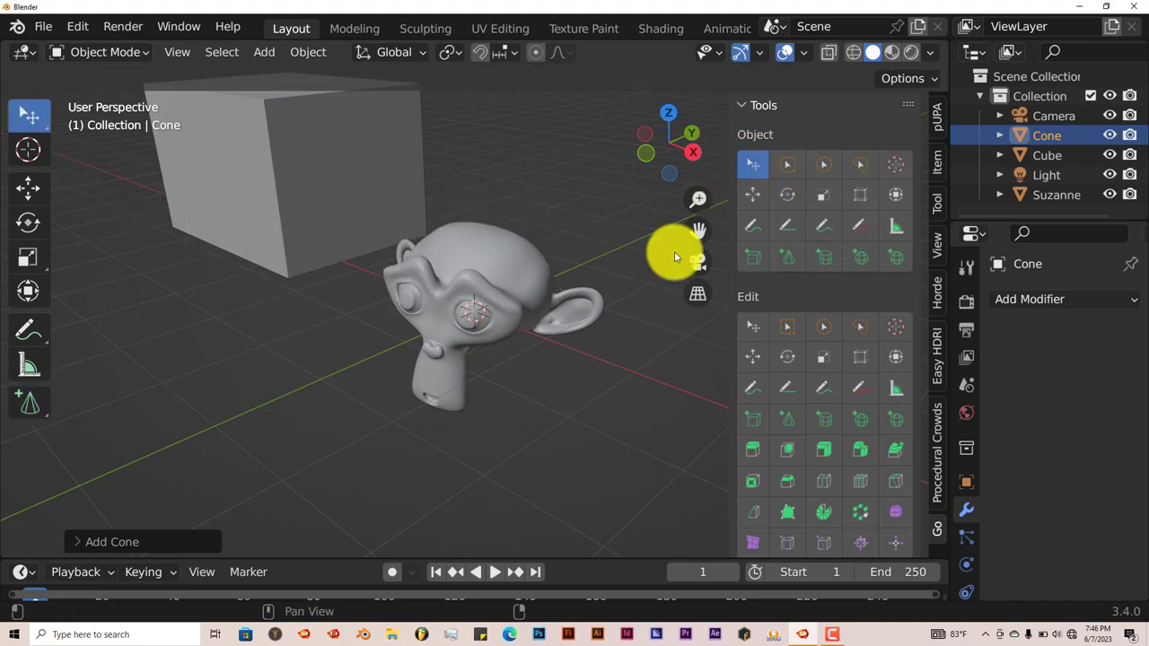
click(512, 258)
scroll(469, 356, down, 3)
scroll(469, 360, up, 3)
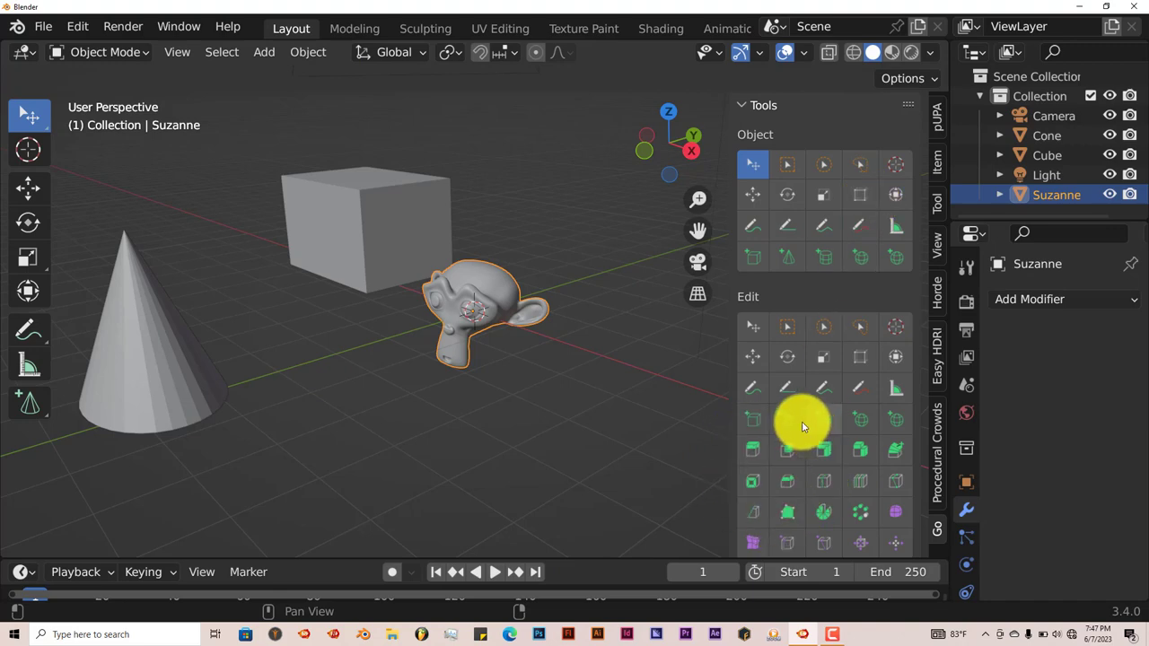
scroll(801, 427, down, 3)
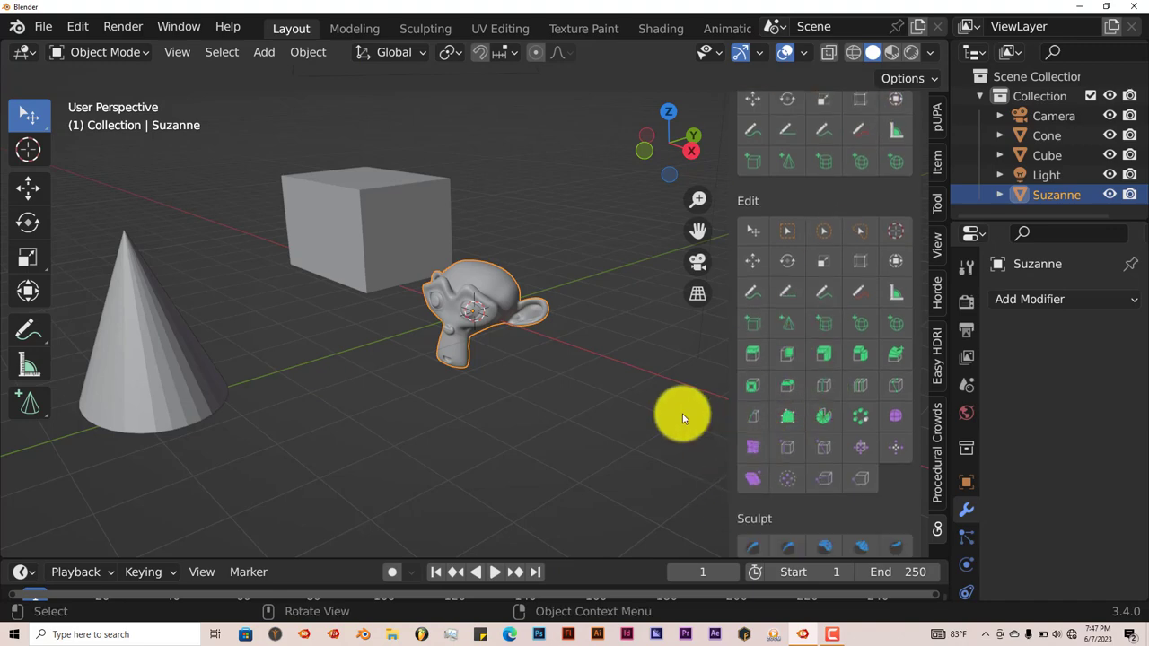
scroll(682, 417, up, 1)
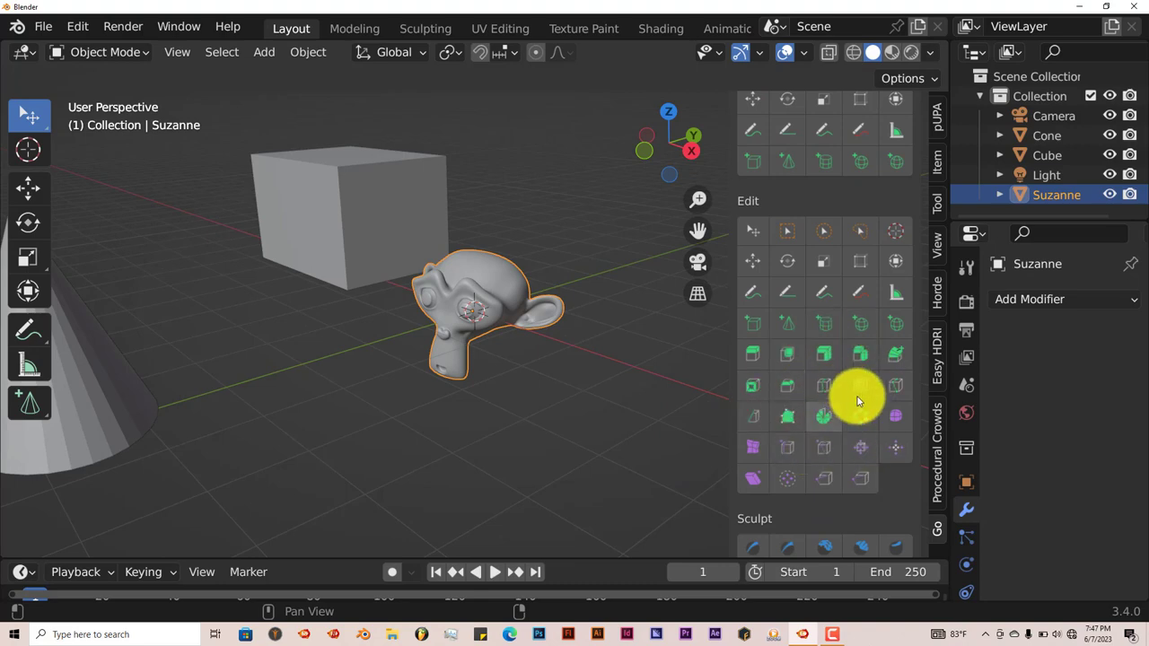
Enter Edit Mode on Suzanne from the Go panel and place the 3D cursor near her ear.
click(894, 241)
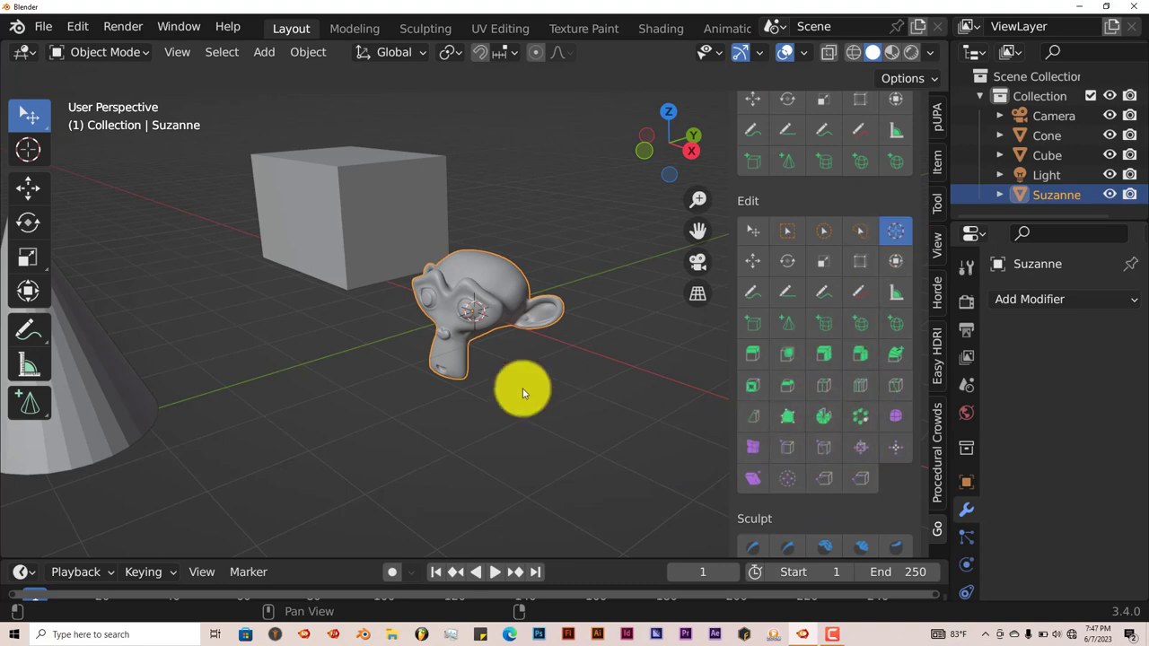
click(326, 341)
click(432, 431)
click(556, 374)
Move the 3D cursor left of Suzanne and lasso-trim the selection to her head's back and ear.
click(244, 363)
scroll(476, 341, up, 2)
scroll(484, 365, up, 2)
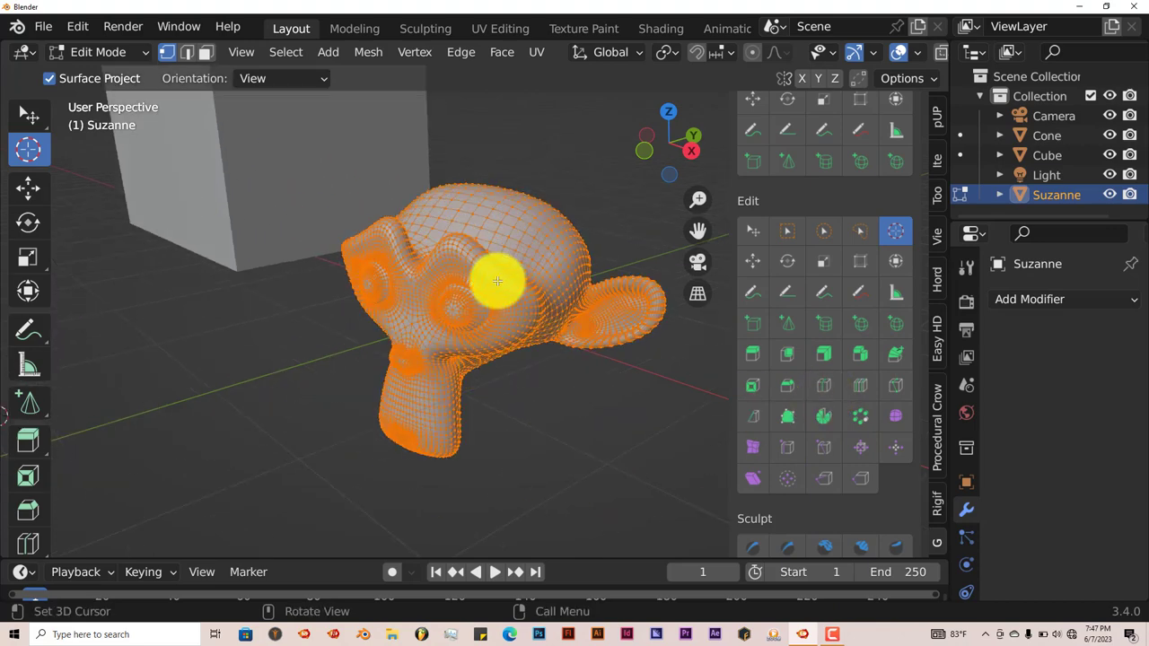
middle_drag(495, 277, 446, 290)
scroll(479, 302, down, 3)
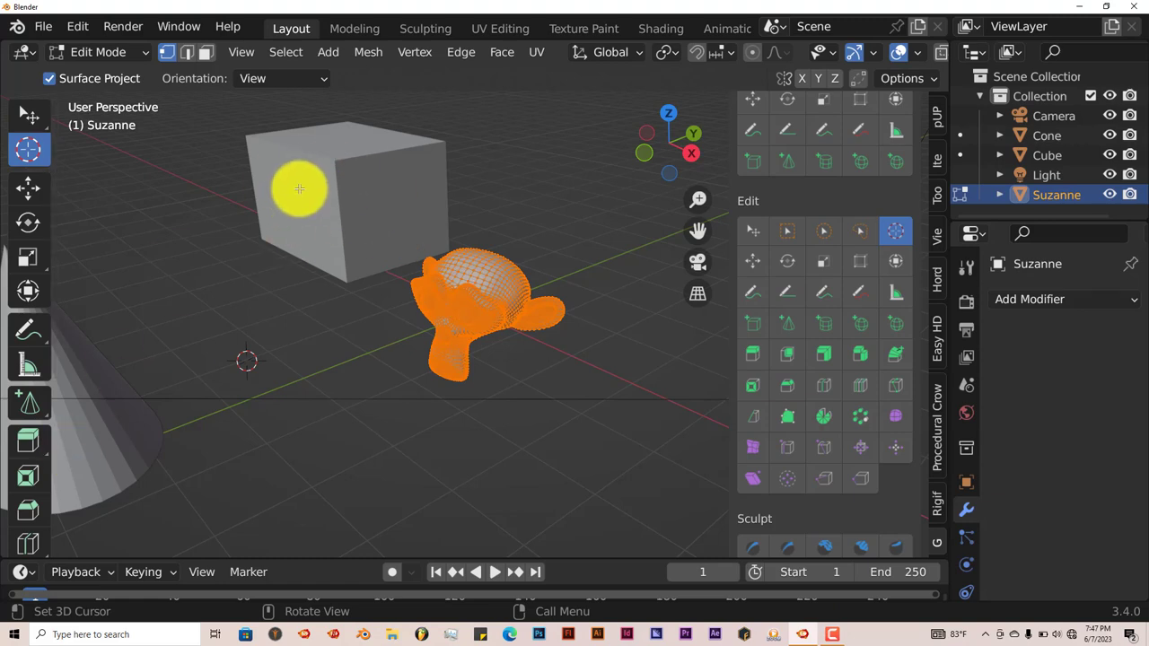
scroll(490, 416, up, 4)
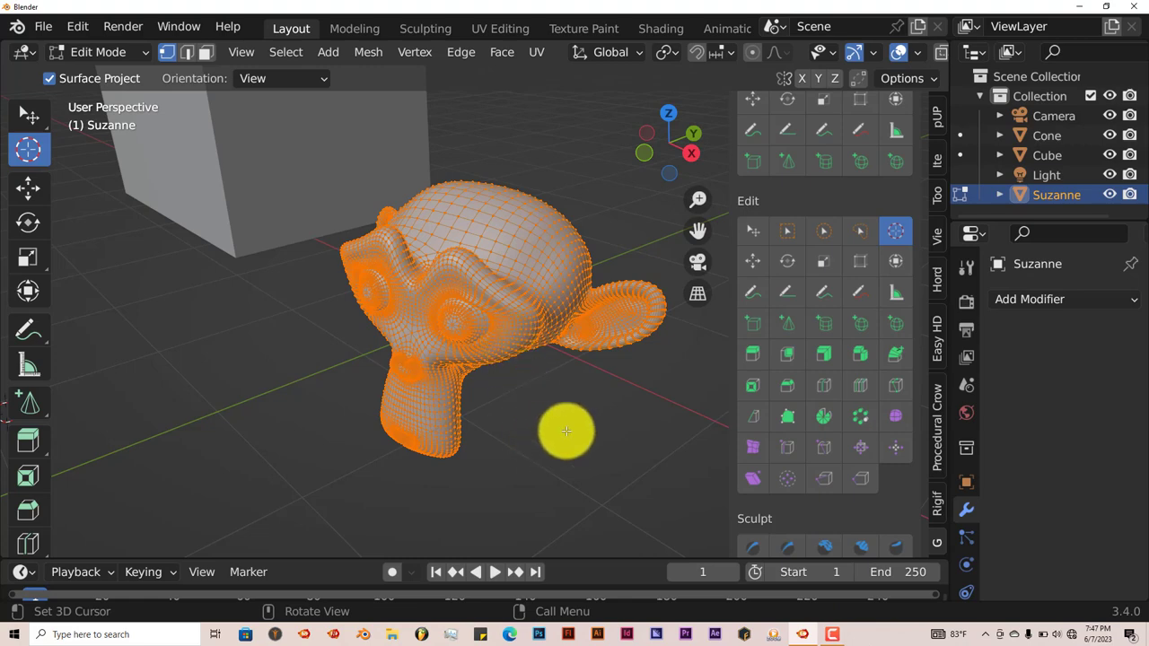
click(867, 228)
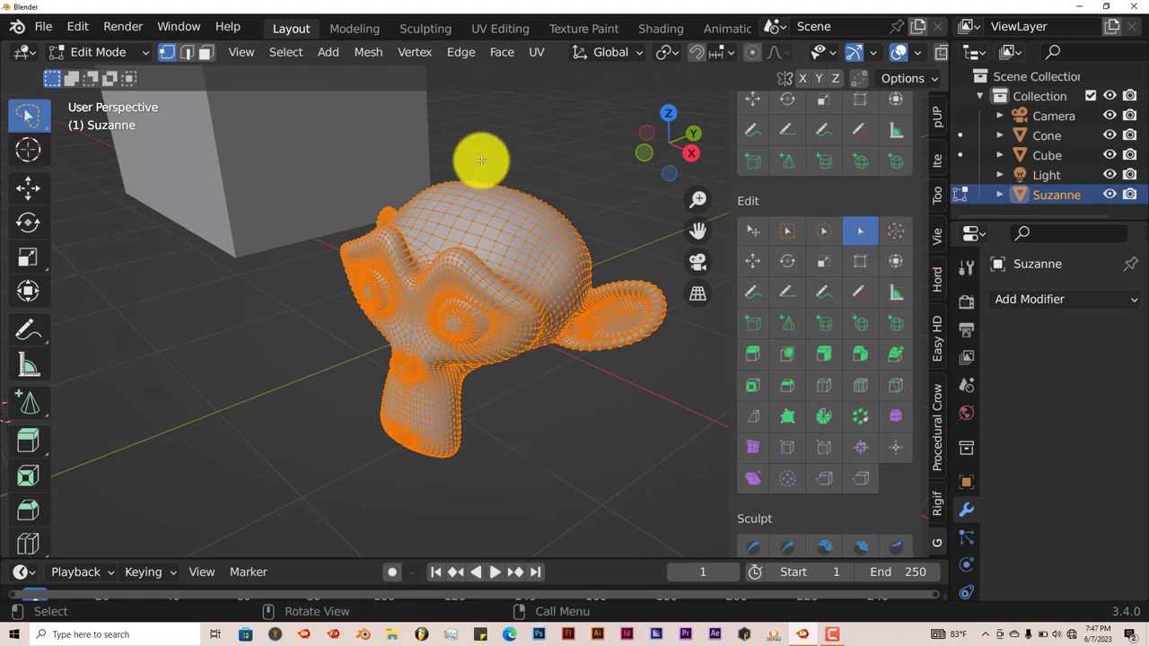
mouse_move(481, 162)
ctrl+right_down()
mouse_move(503, 338)
mouse_move(600, 385)
mouse_move(687, 287)
mouse_move(684, 259)
mouse_move(638, 206)
ctrl+right_up()
middle_drag(554, 400, 542, 412)
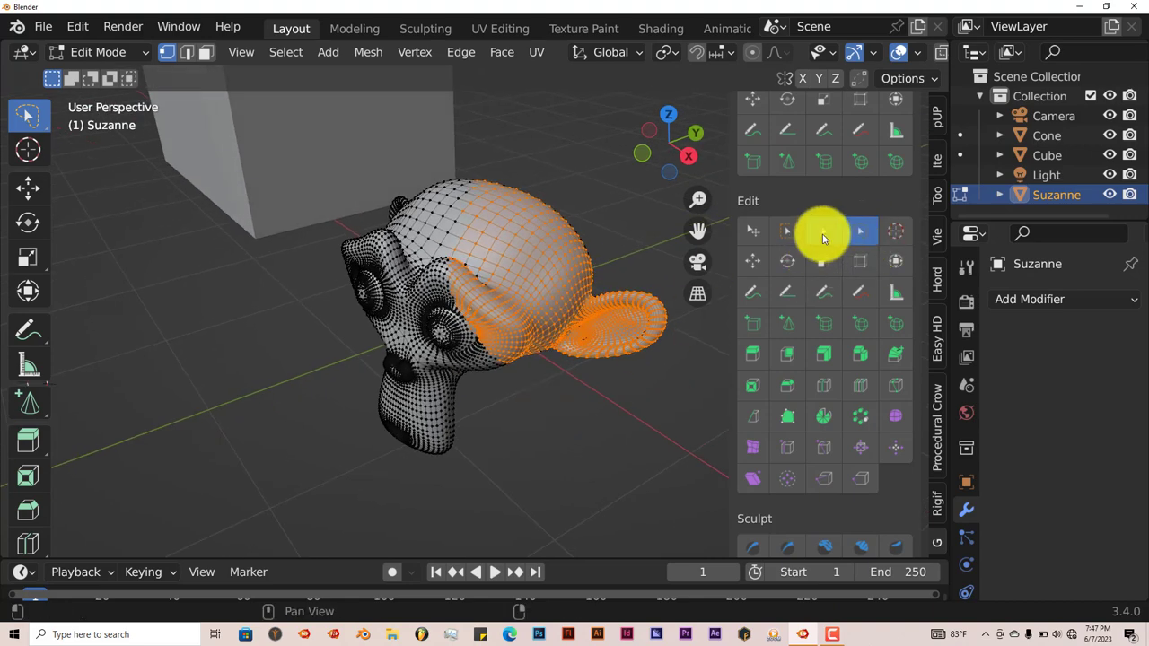
Circle-select the vertices around Suzanne's eye and cheek.
click(823, 233)
mouse_move(334, 292)
mouse_down()
mouse_move(425, 368)
mouse_move(370, 303)
mouse_move(388, 350)
mouse_move(417, 322)
mouse_move(431, 345)
mouse_up()
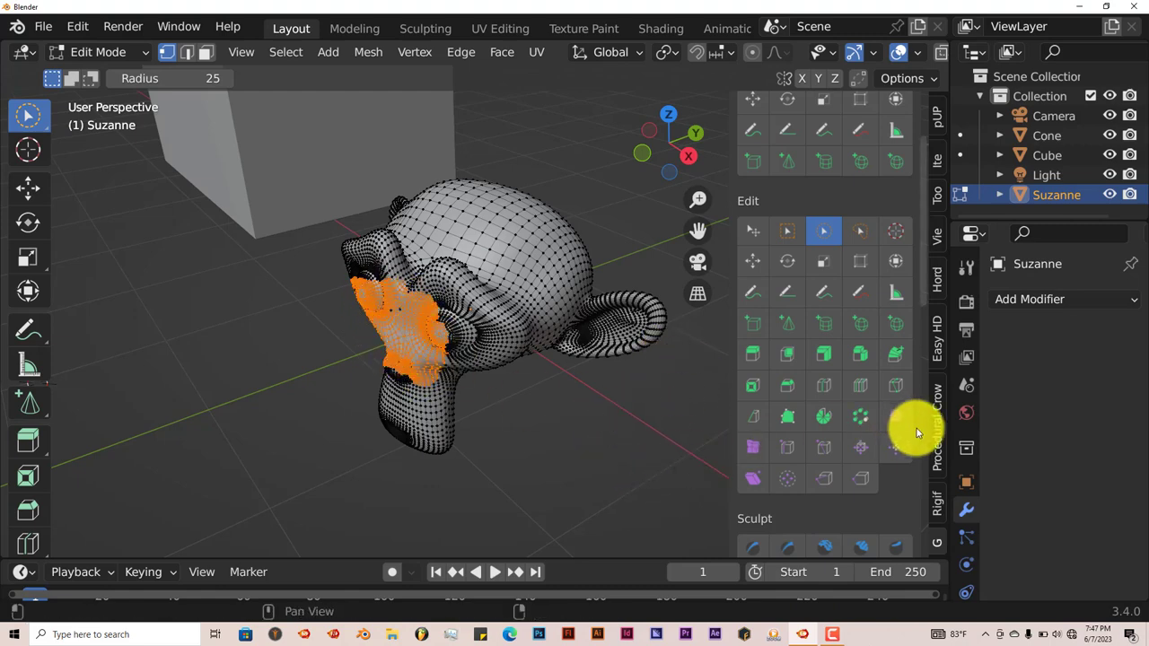
scroll(915, 428, down, 2)
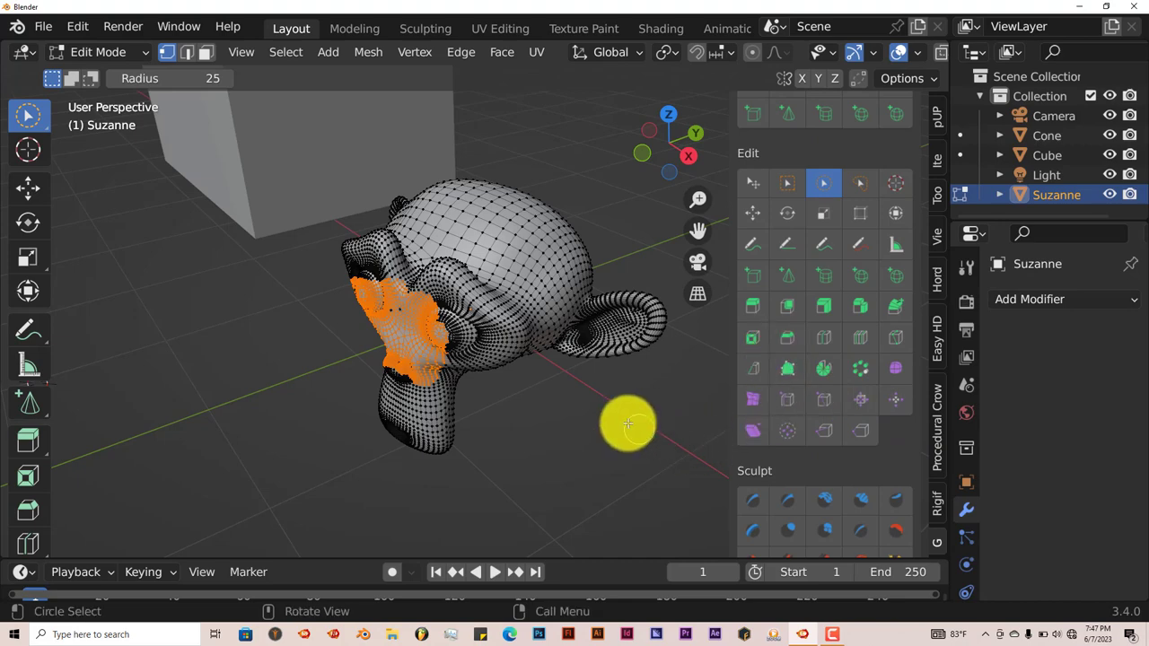
scroll(800, 392, down, 5)
middle_drag(579, 476, 613, 428)
scroll(613, 428, down, 4)
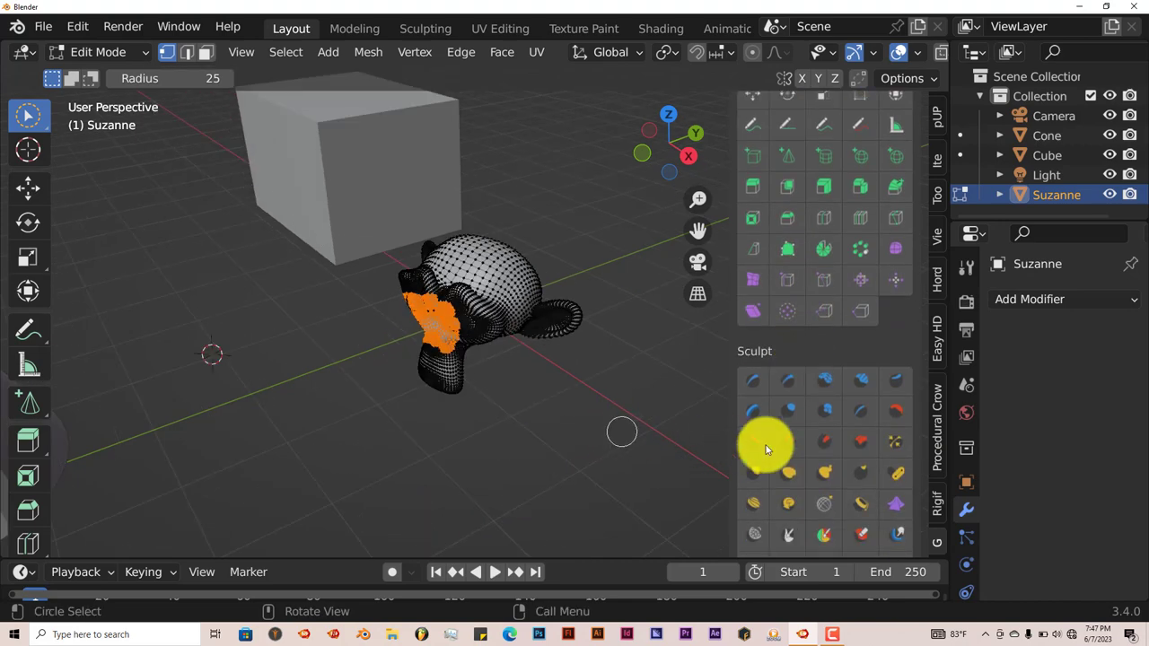
scroll(769, 441, up, 4)
scroll(628, 436, down, 2)
scroll(629, 437, up, 5)
scroll(629, 437, up, 3)
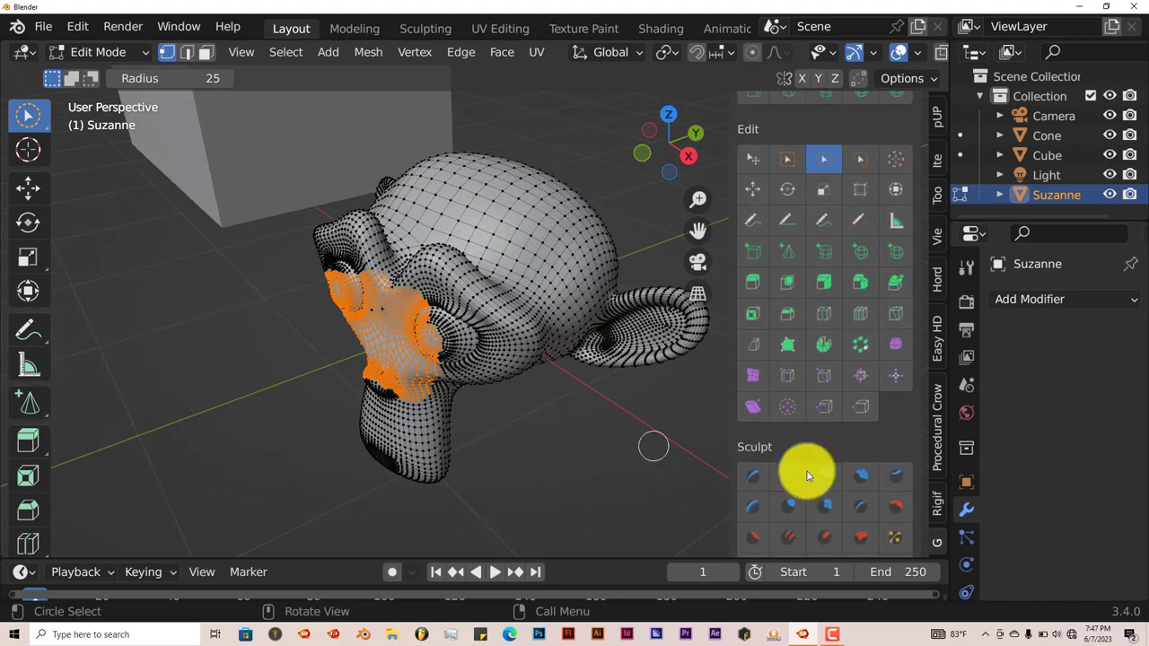
scroll(802, 470, down, 5)
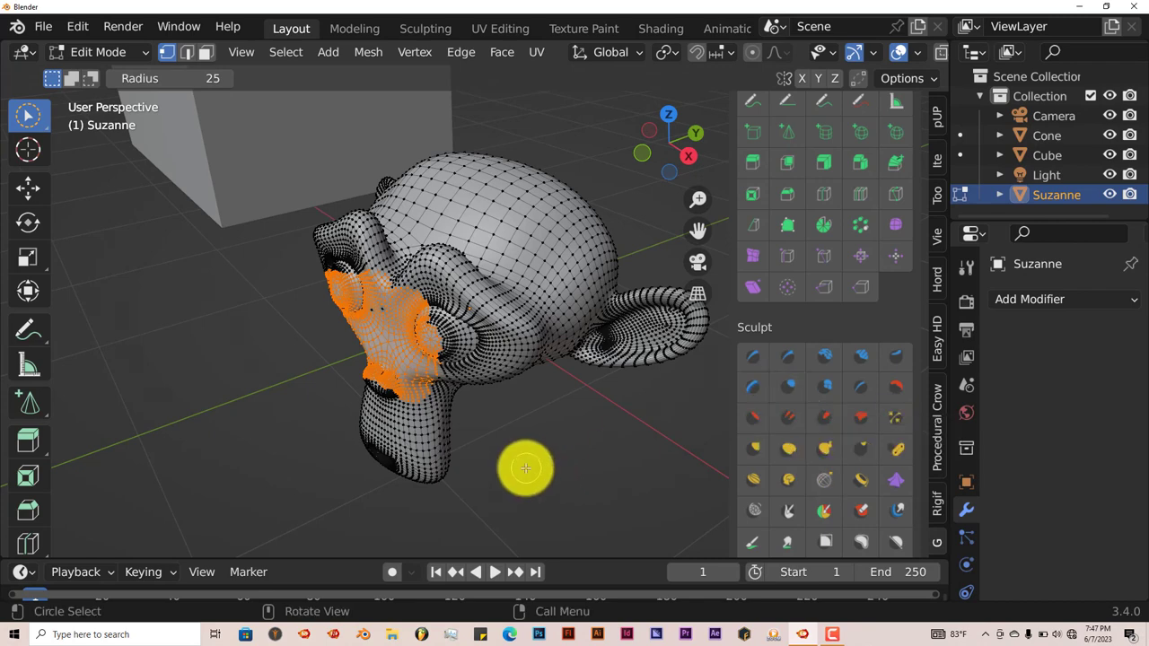
middle_drag(524, 464, 552, 443)
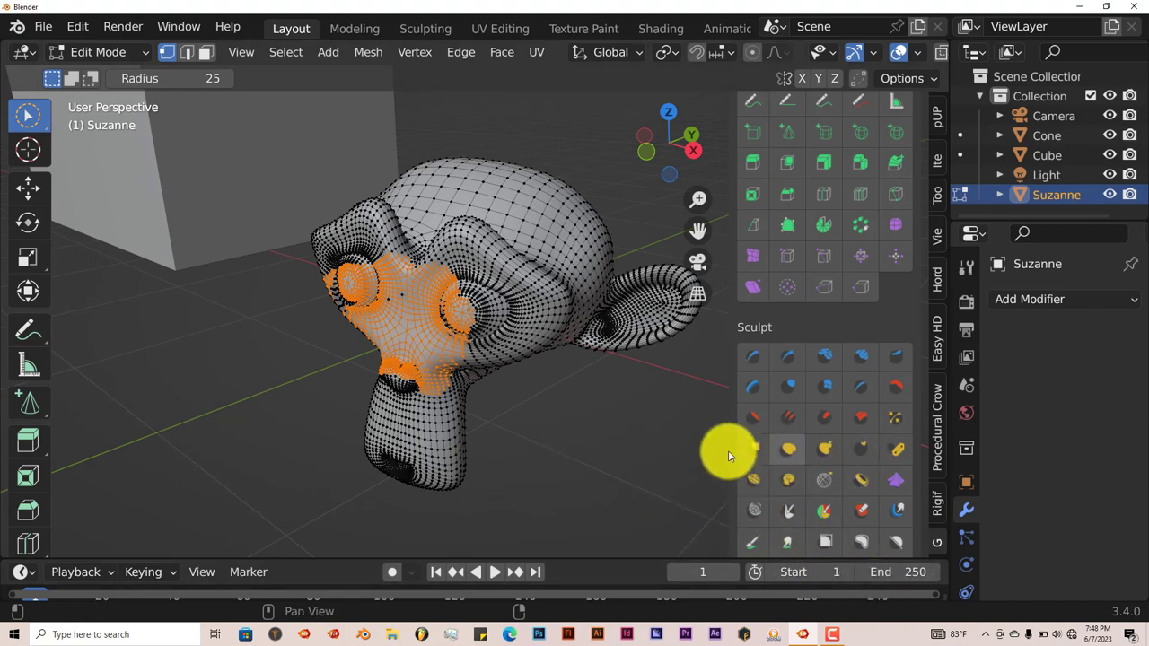
Enter sculpting with the Draw brush, then undo a trial ridge stroke up the forehead.
click(767, 365)
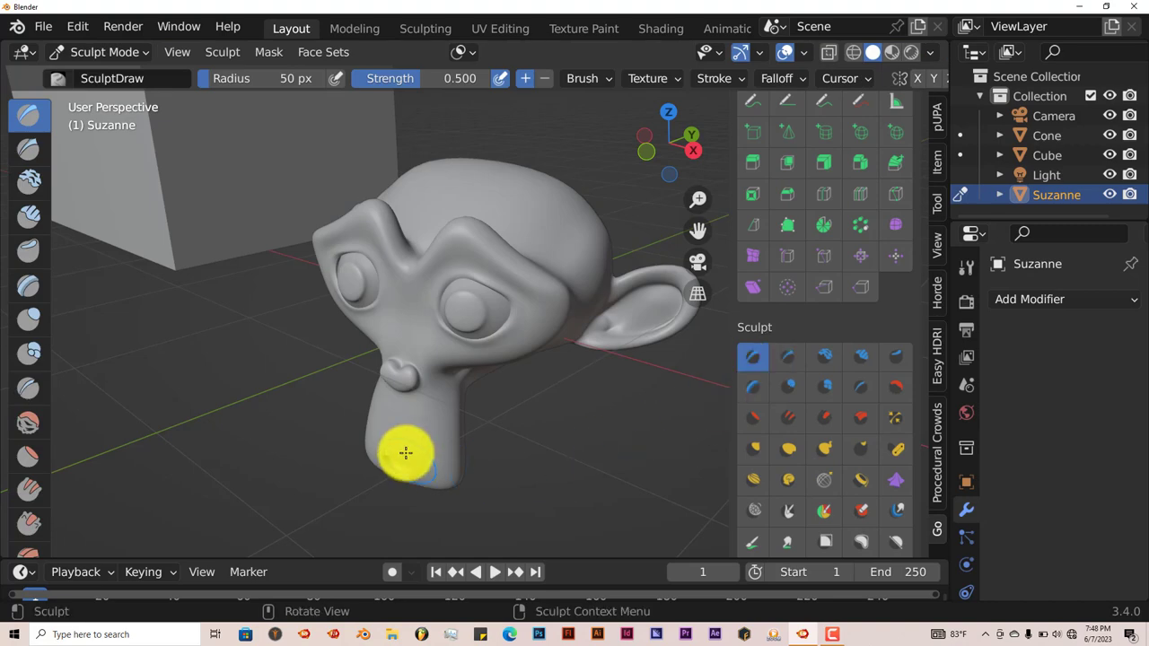
mouse_move(411, 370)
mouse_down()
mouse_move(448, 279)
mouse_move(475, 333)
mouse_move(453, 323)
mouse_move(438, 261)
mouse_move(496, 214)
mouse_up()
key(ctrl+z)
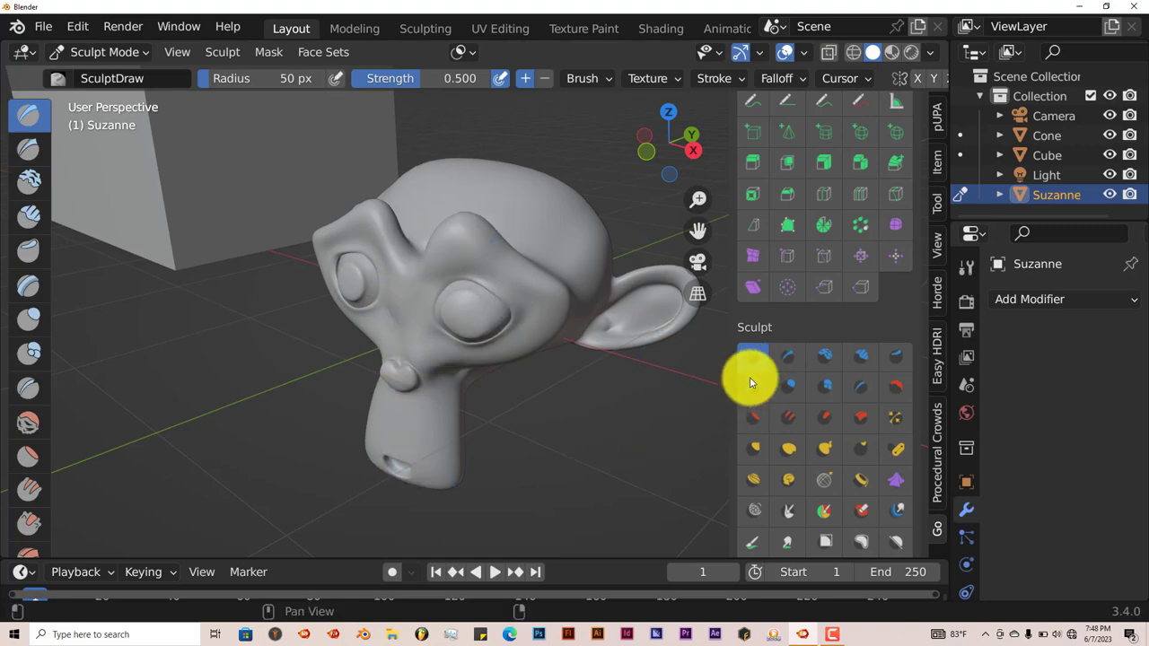
Use the Clay Thumb brush to push clay onto Suzanne's head and brow.
click(901, 360)
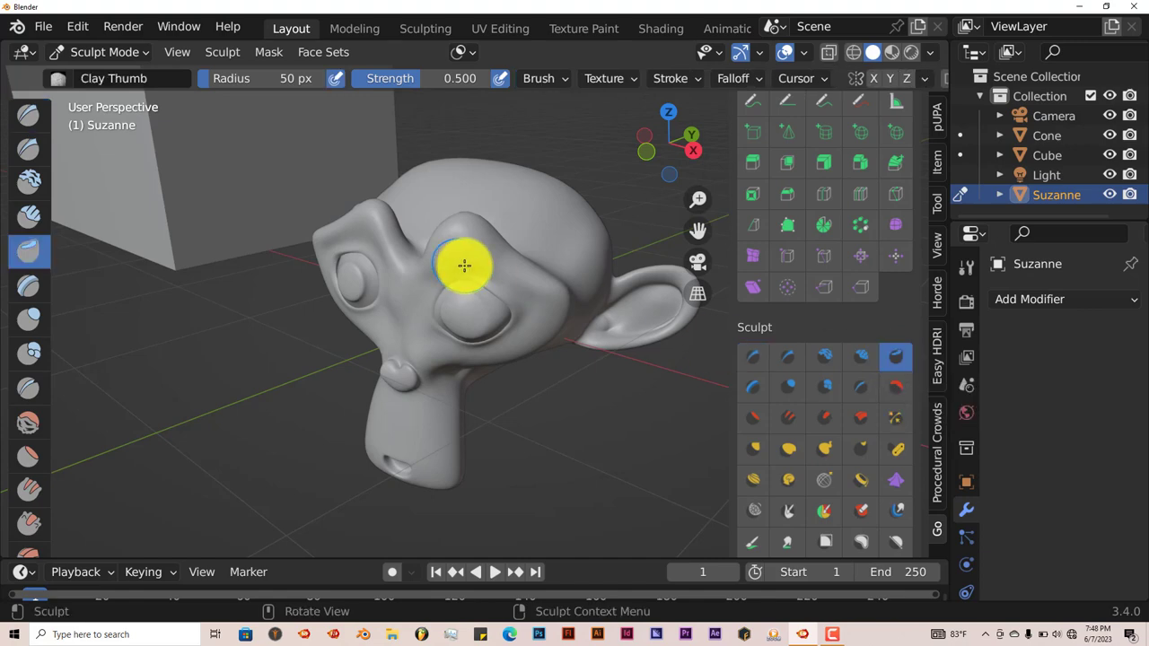
mouse_move(461, 264)
mouse_down()
mouse_move(477, 233)
mouse_move(442, 269)
mouse_move(445, 234)
mouse_up()
mouse_move(445, 235)
middle_down()
mouse_move(397, 282)
mouse_move(403, 272)
middle_up()
mouse_move(422, 261)
mouse_down()
mouse_move(416, 244)
mouse_move(413, 270)
mouse_up()
scroll(411, 288, up, 5)
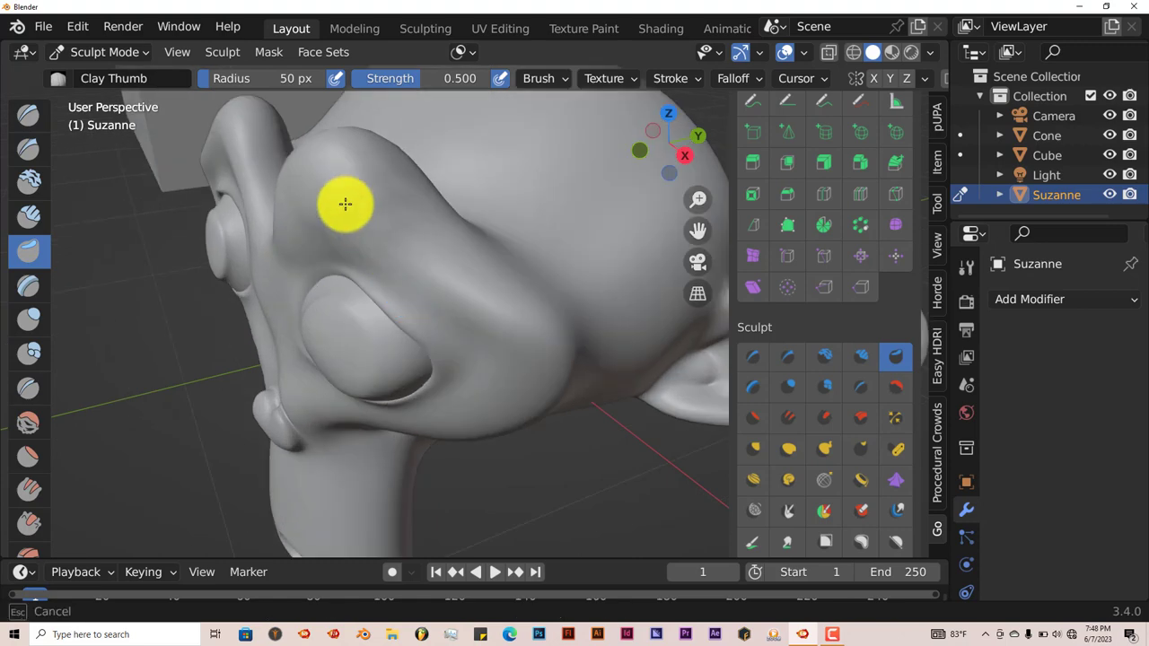
mouse_move(344, 203)
mouse_down()
mouse_move(344, 257)
mouse_move(359, 249)
mouse_move(374, 197)
mouse_up()
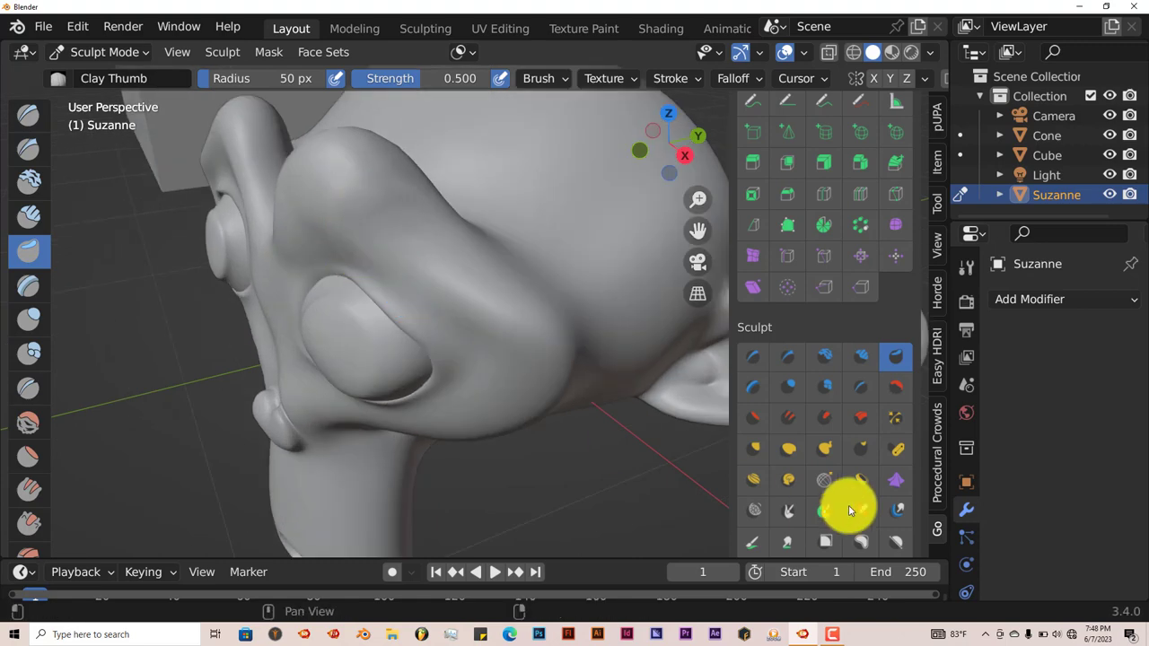
scroll(838, 503, down, 1)
Fill in the side of the head toward the ear with the Fill/Deepen brush.
click(790, 395)
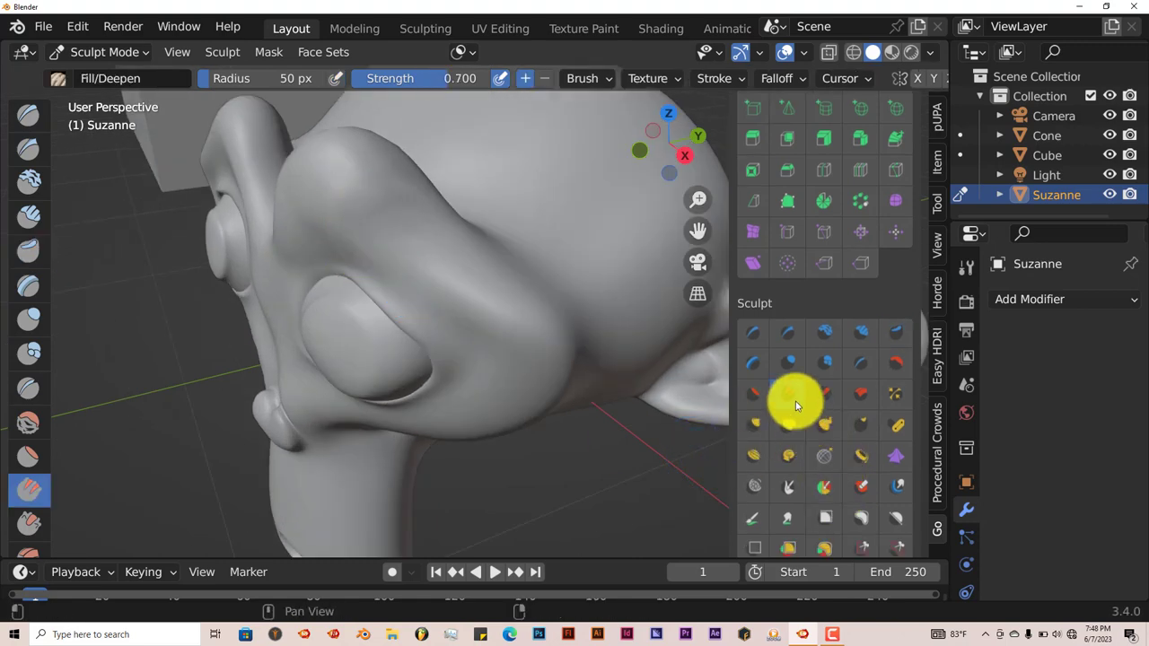
scroll(494, 311, down, 5)
mouse_move(495, 310)
mouse_down()
mouse_move(476, 250)
mouse_move(560, 263)
mouse_move(536, 282)
mouse_move(513, 251)
mouse_up()
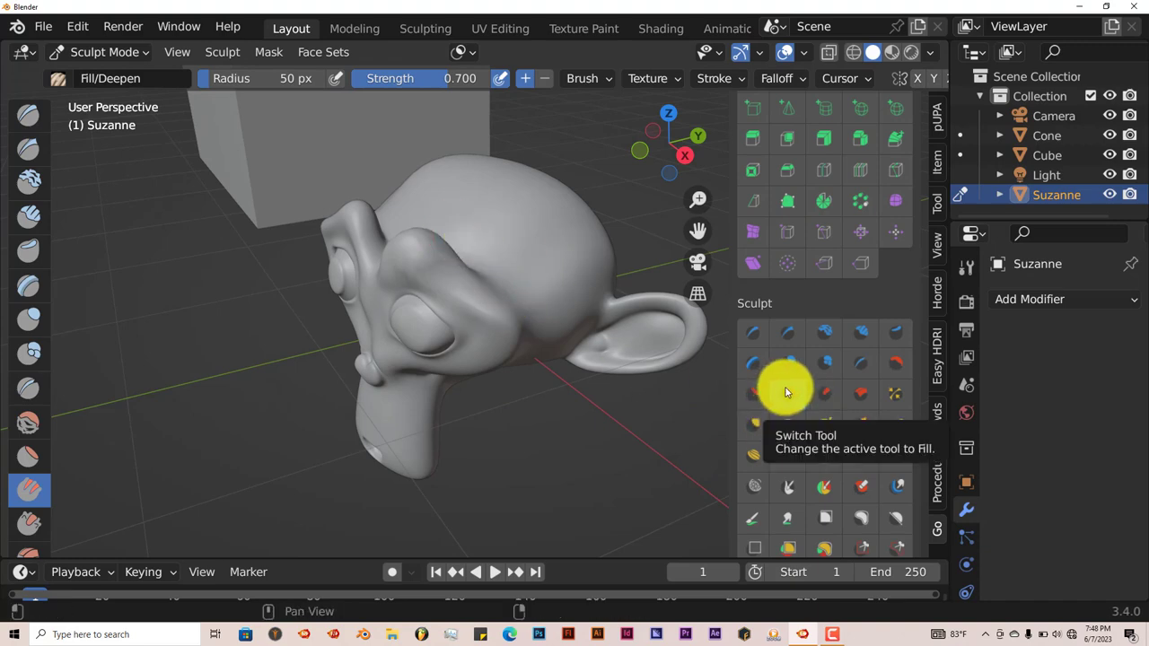
mouse_move(487, 243)
mouse_down()
mouse_move(500, 305)
mouse_move(641, 339)
mouse_move(601, 351)
mouse_move(628, 346)
mouse_up()
scroll(628, 347, up, 2)
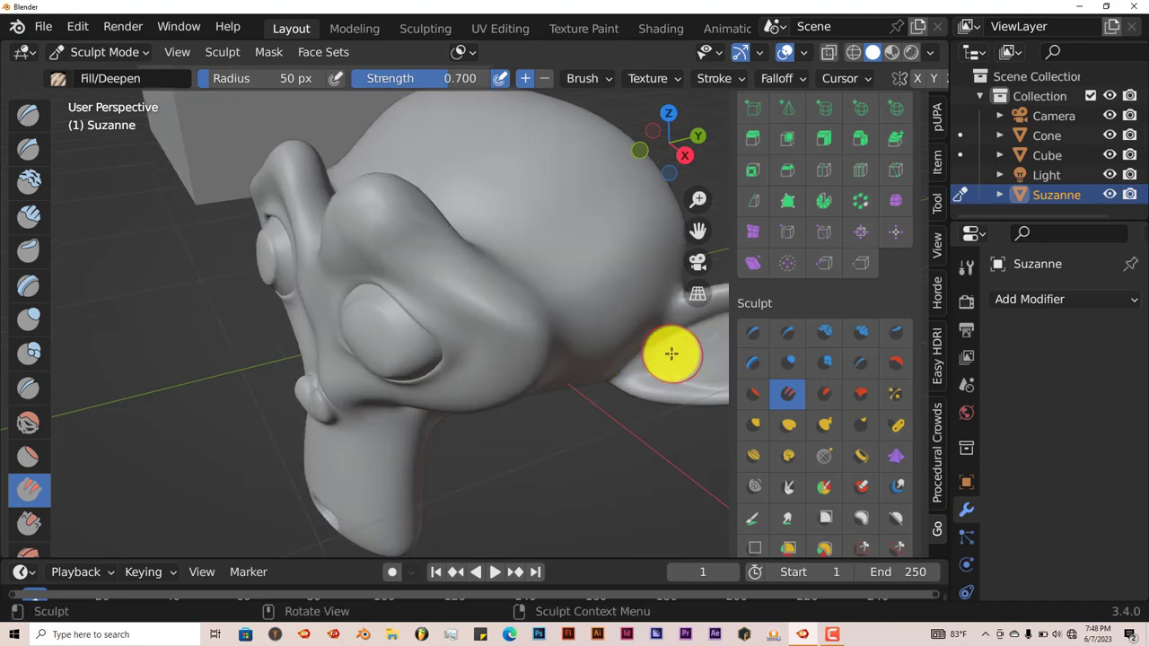
scroll(673, 354, down, 1)
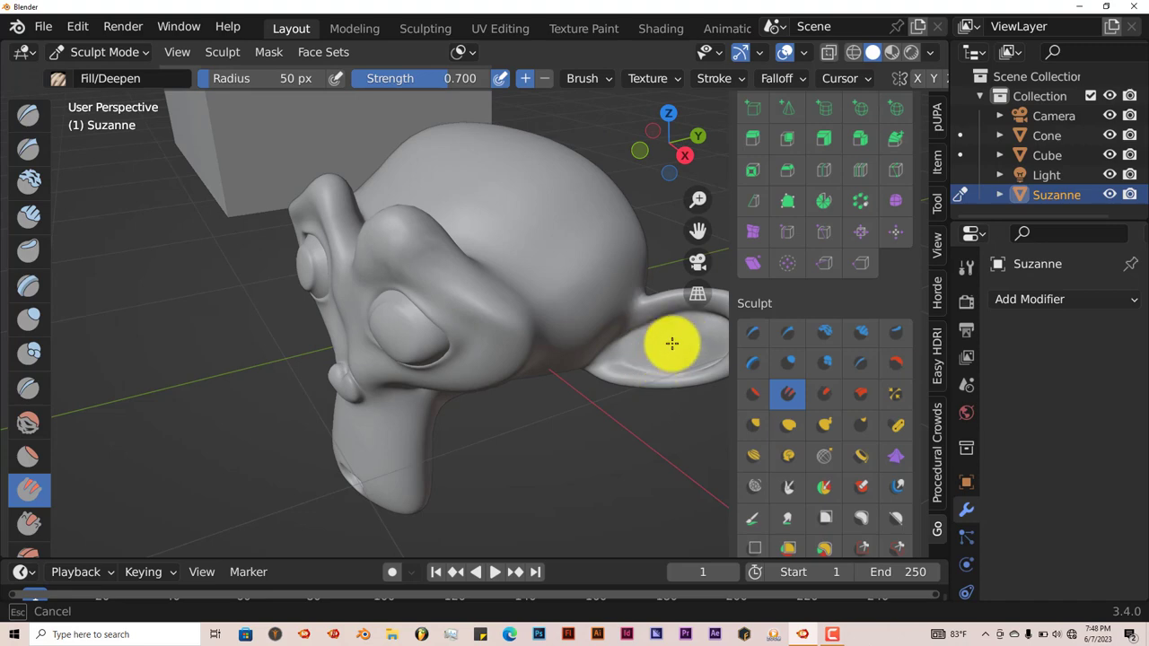
scroll(823, 459, down, 8)
scroll(827, 464, down, 2)
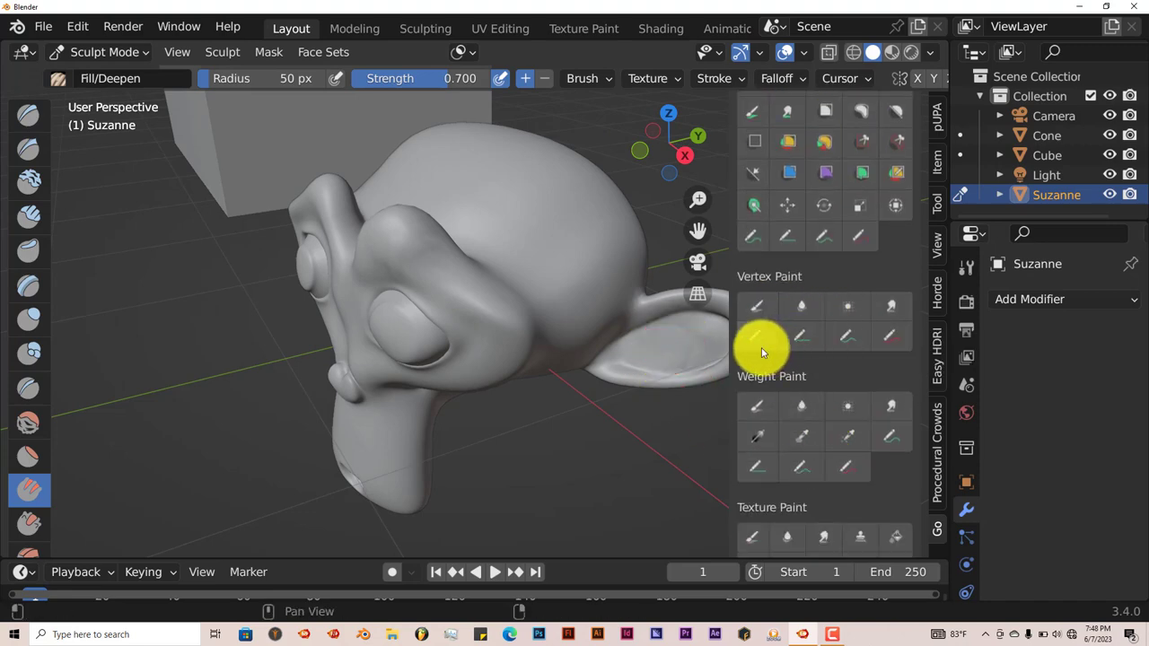
Pass through Vertex Paint into Weight Paint and paint a full-weight stroke down Suzanne's head.
click(759, 308)
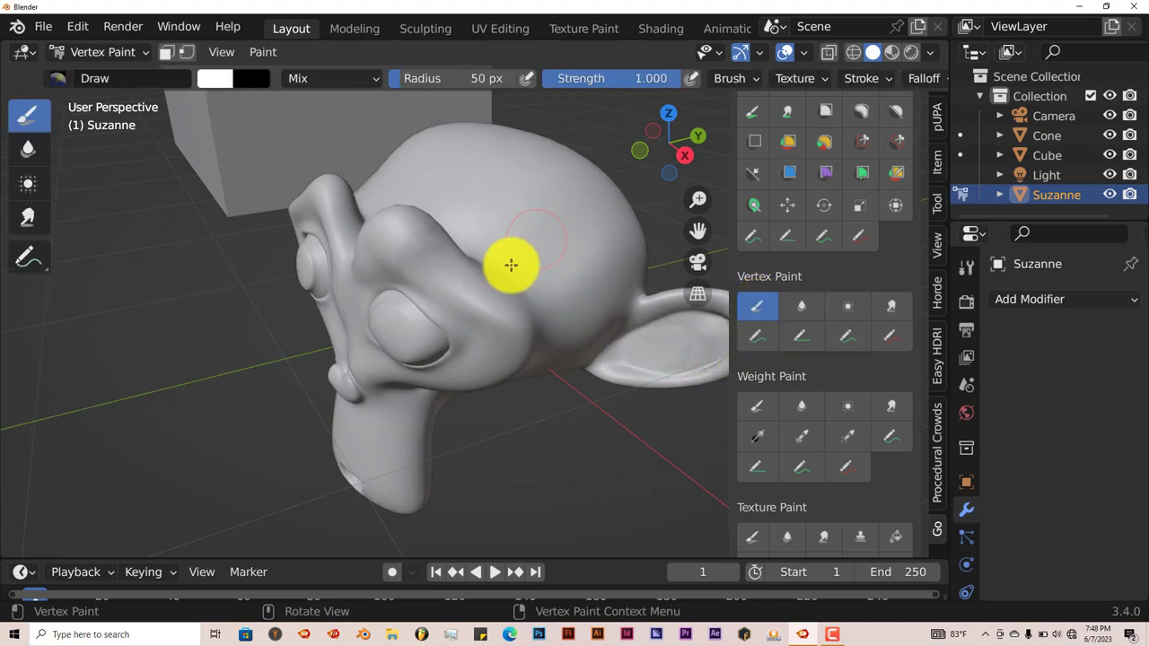
mouse_move(562, 288)
middle_down()
mouse_move(551, 267)
mouse_move(546, 277)
middle_up()
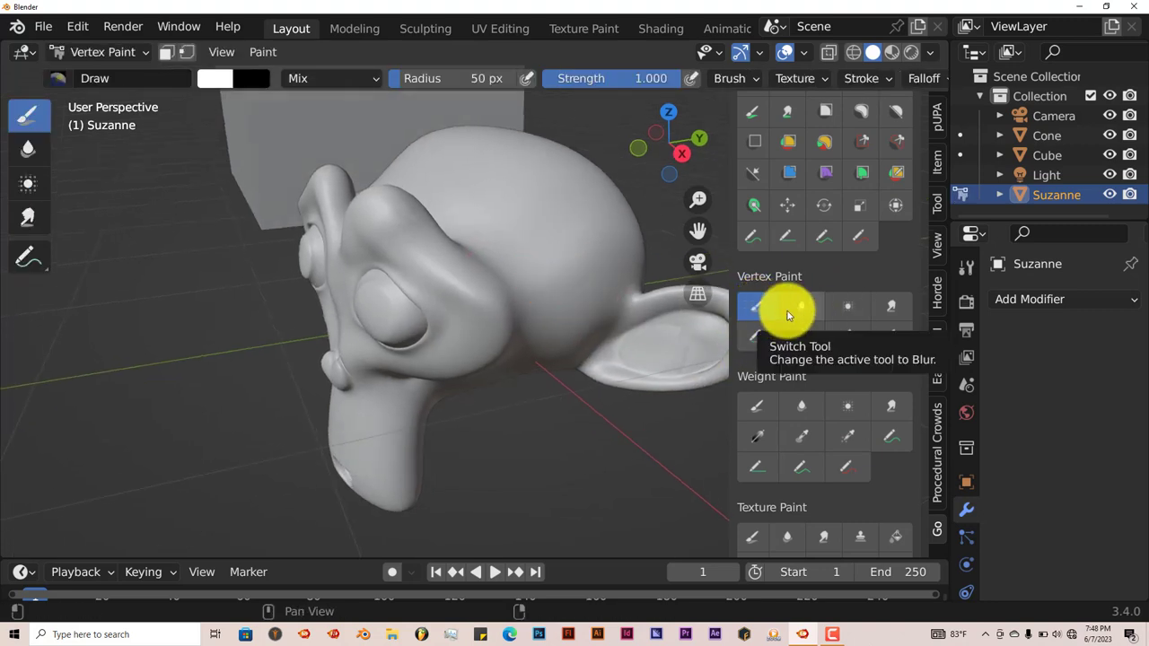
click(756, 405)
mouse_move(541, 196)
mouse_down()
mouse_move(551, 333)
mouse_move(545, 260)
mouse_move(531, 290)
mouse_up()
Extend the weight strokes into a large 6 shape on Suzanne's head, then scroll the Go panel up.
middle_drag(530, 290, 476, 236)
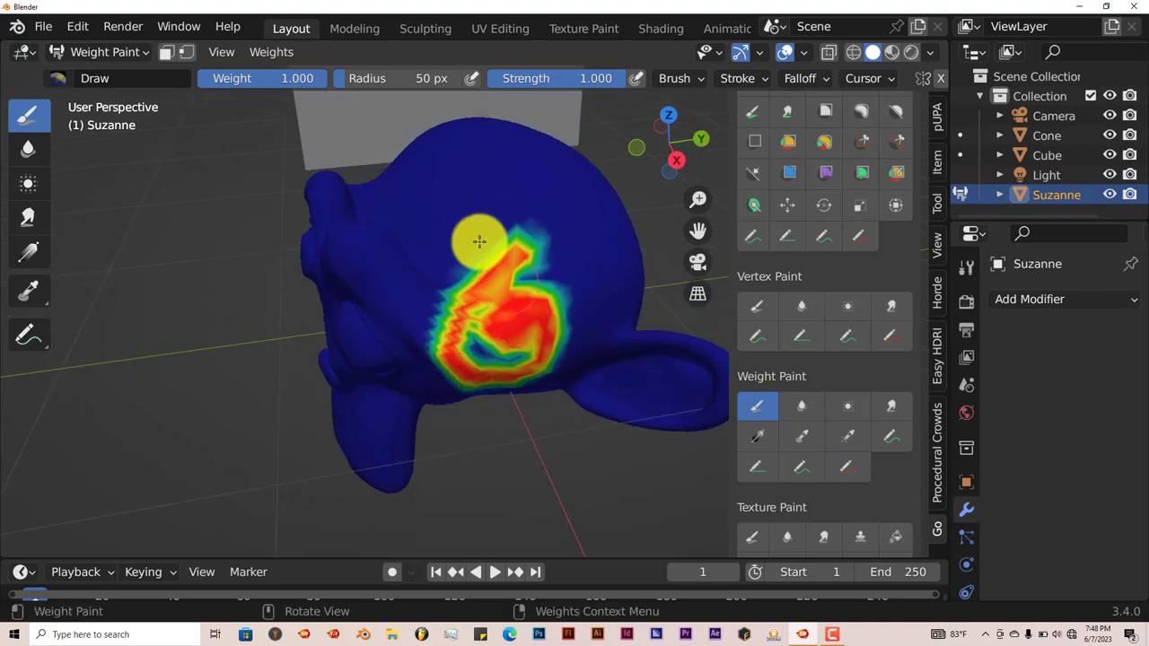
mouse_move(477, 236)
mouse_down()
mouse_move(553, 179)
mouse_move(545, 206)
mouse_up()
scroll(885, 418, down, 2)
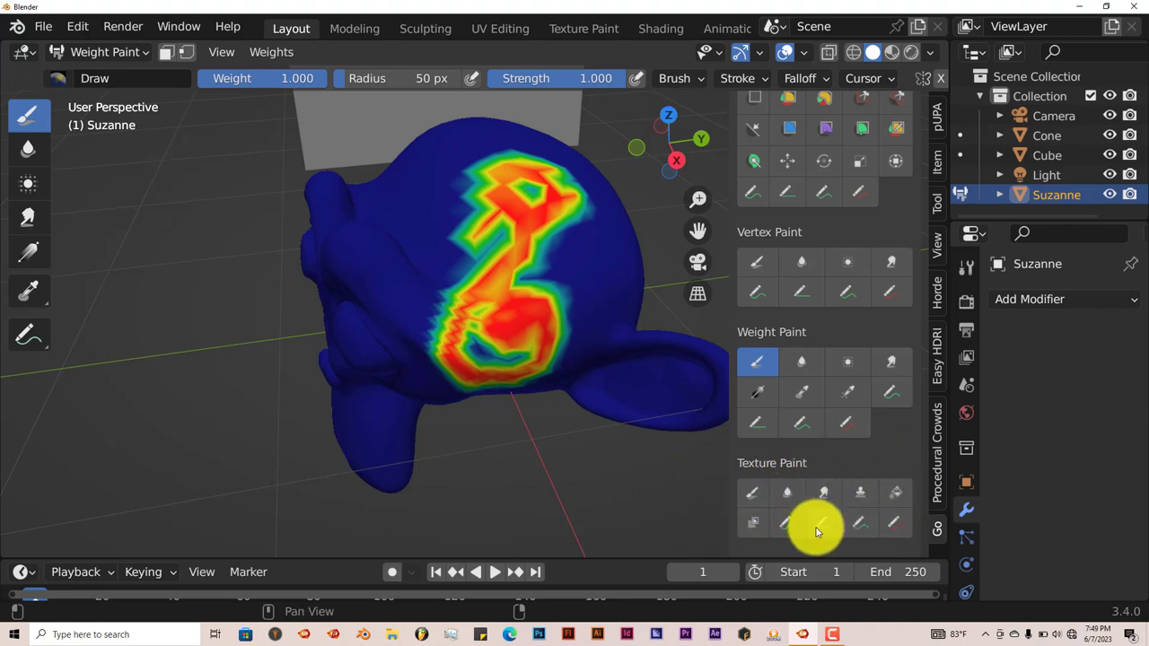
scroll(809, 489, up, 10)
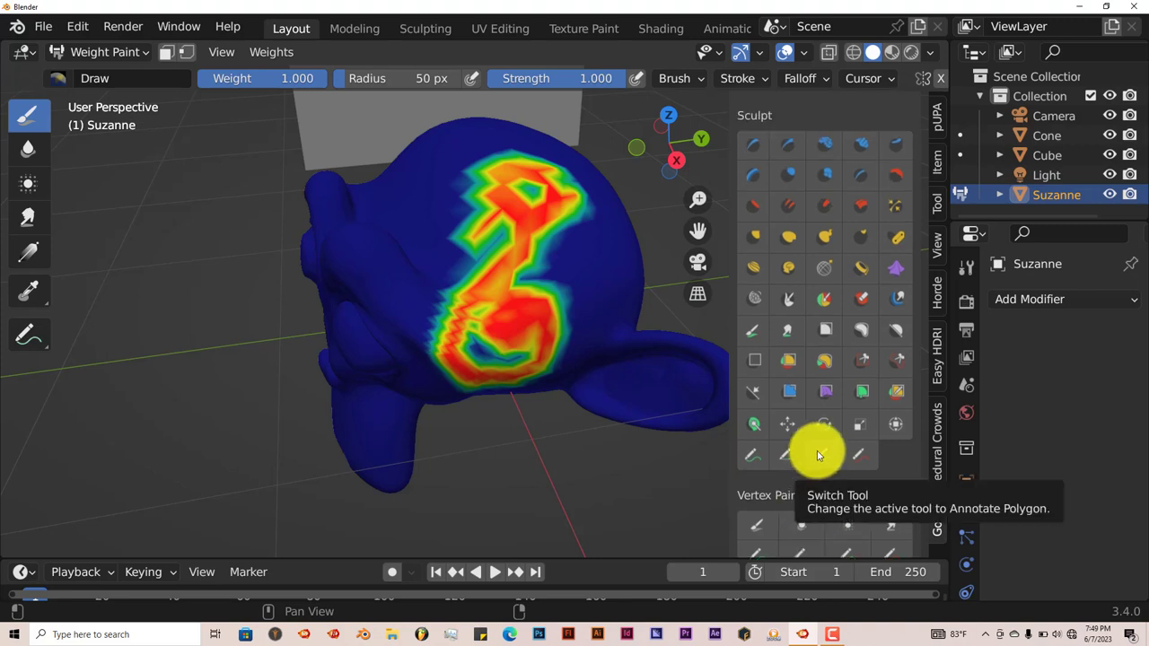
scroll(817, 451, up, 4)
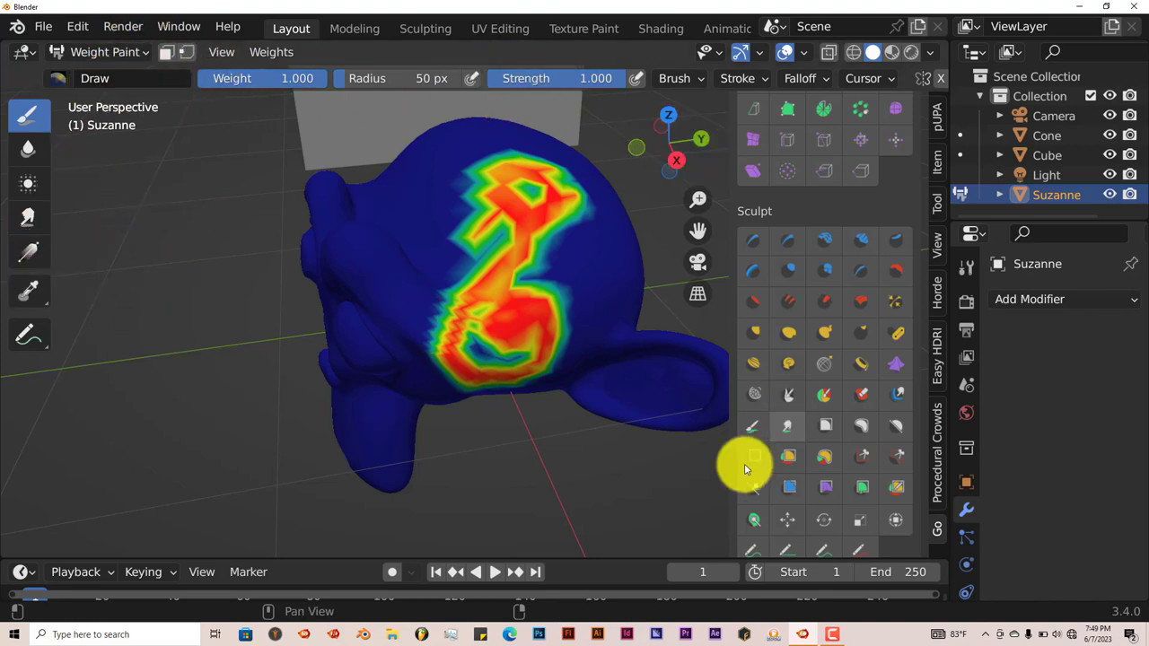
scroll(790, 419, up, 5)
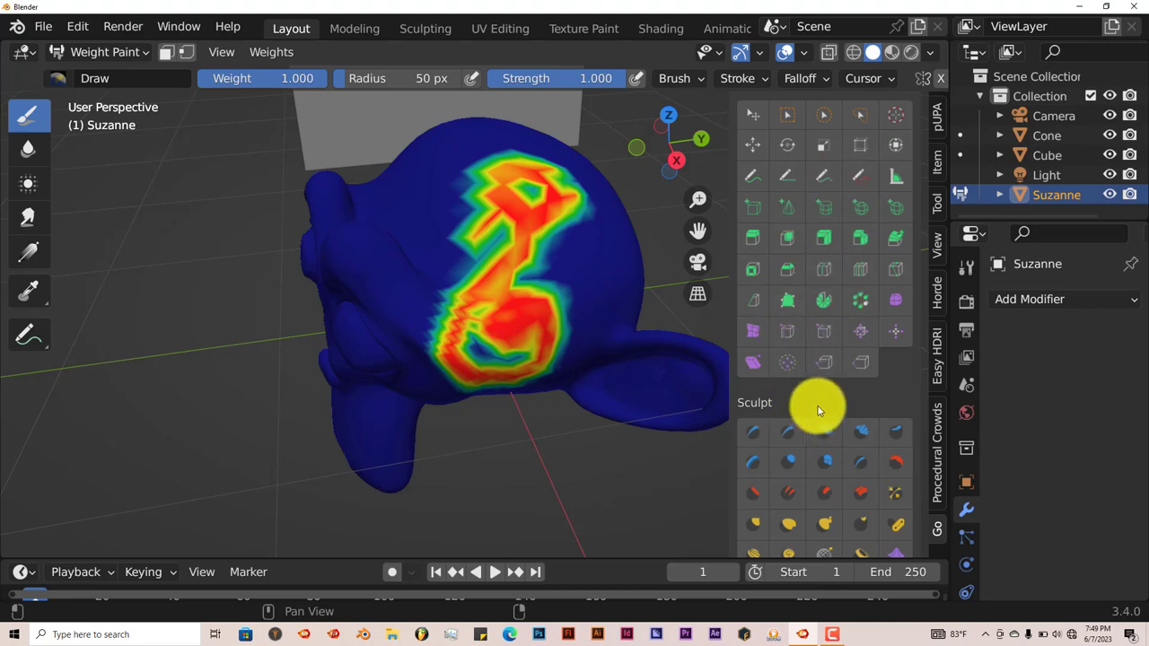
middle_drag(623, 439, 564, 386)
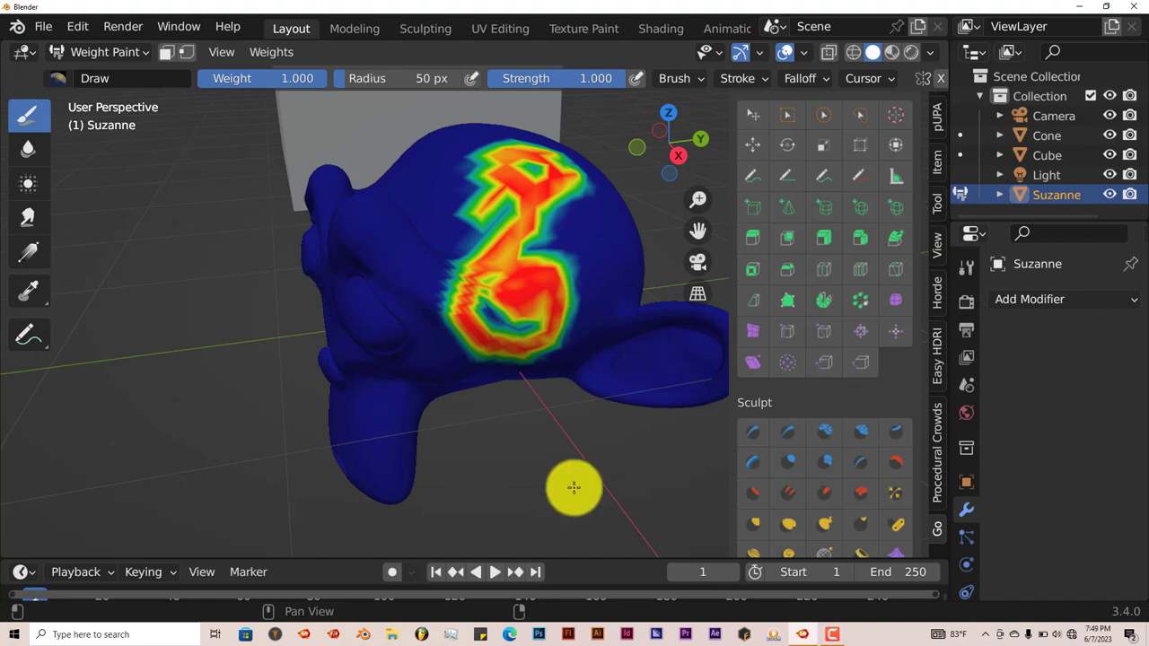
middle_drag(533, 477, 596, 496)
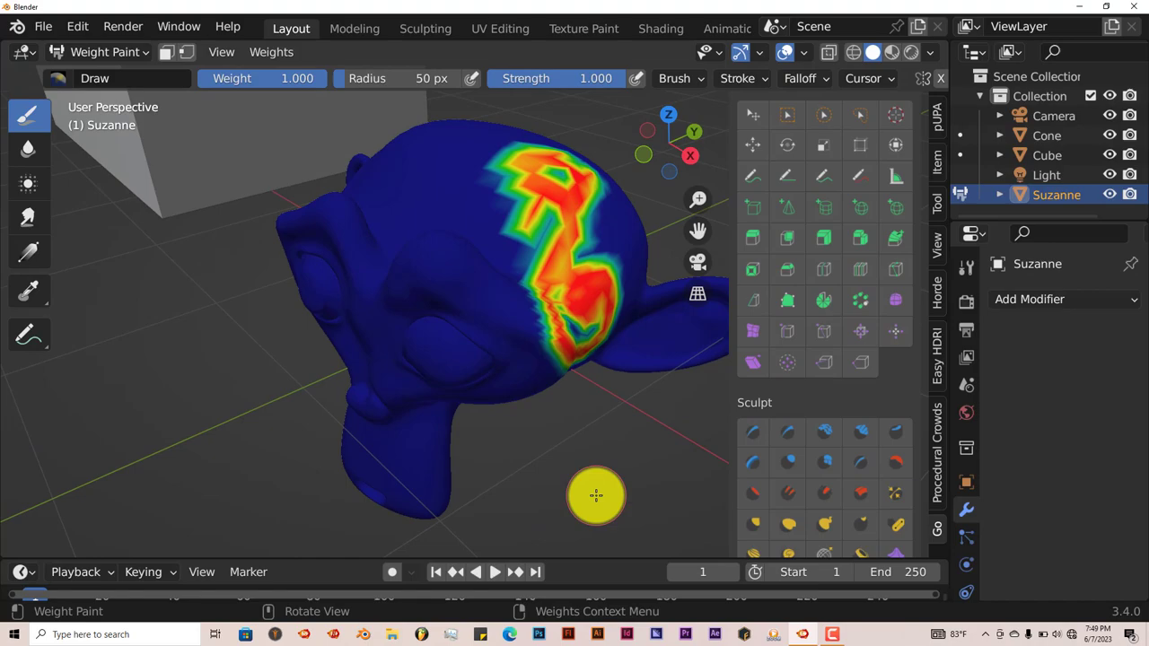